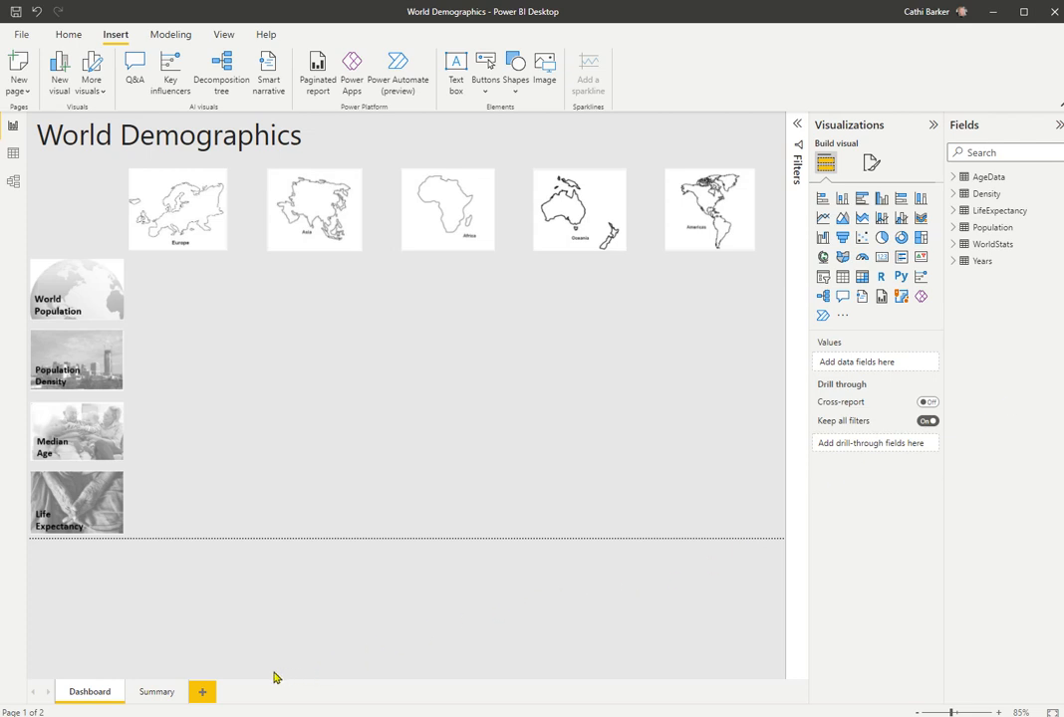
Add a new report page and name it Median Age
click(200, 694)
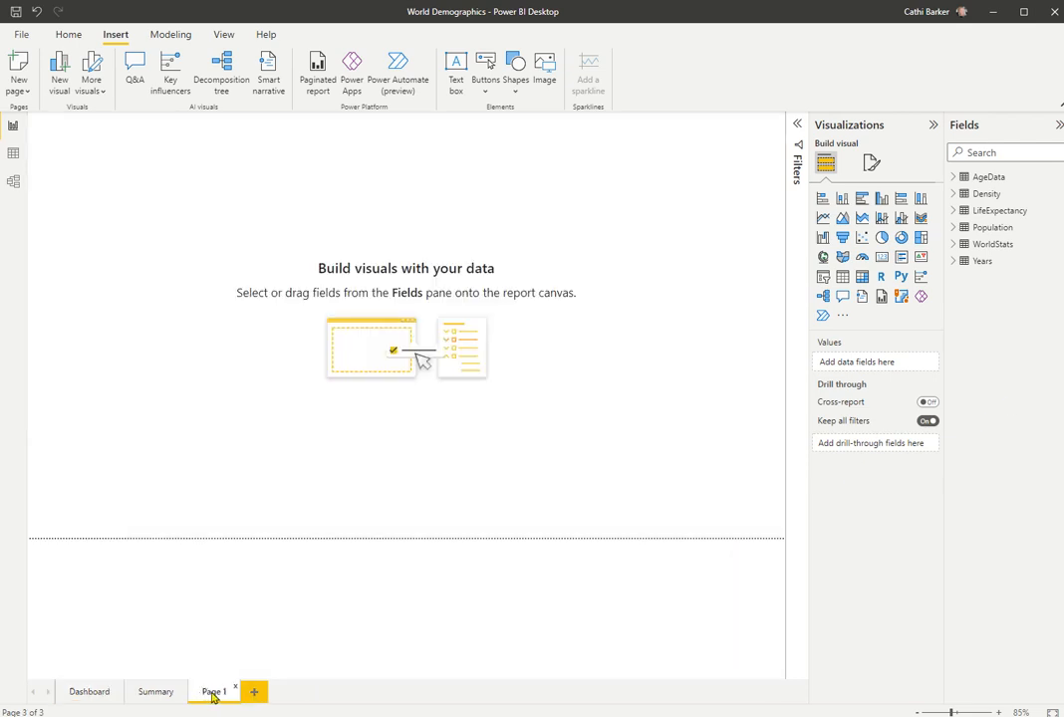
double_click(213, 693)
text(Median Age)
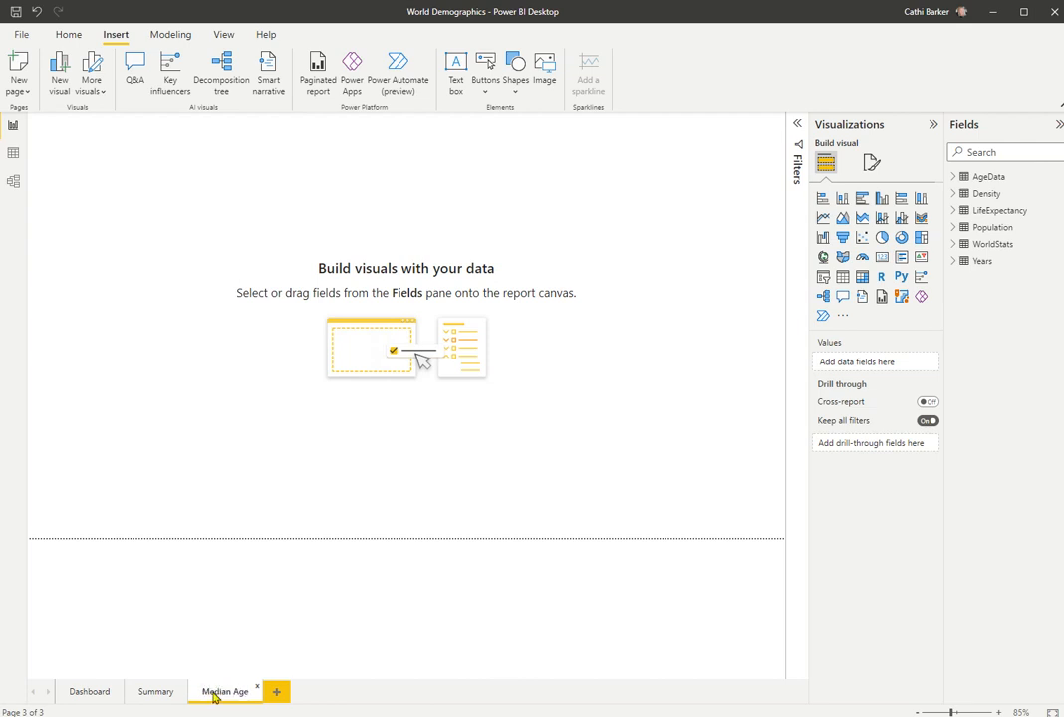
key(Return)
Add another report page after Median Age and name it Life Expectancy
click(278, 692)
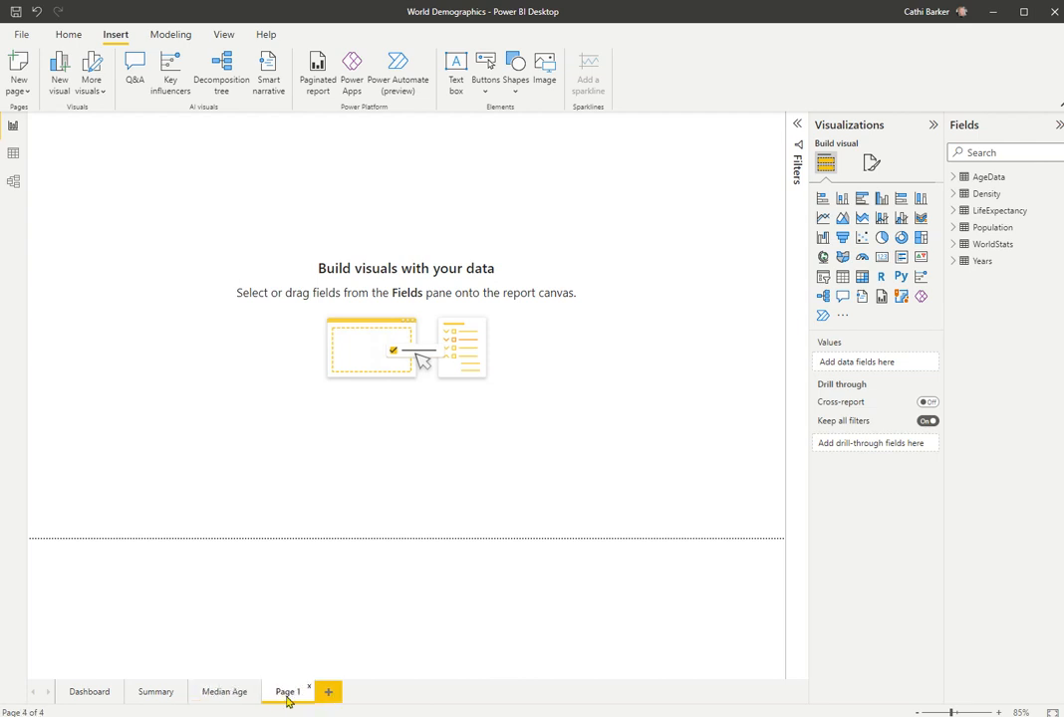
double_click(287, 692)
text(Life Expec)
text(tancy)
key(Return)
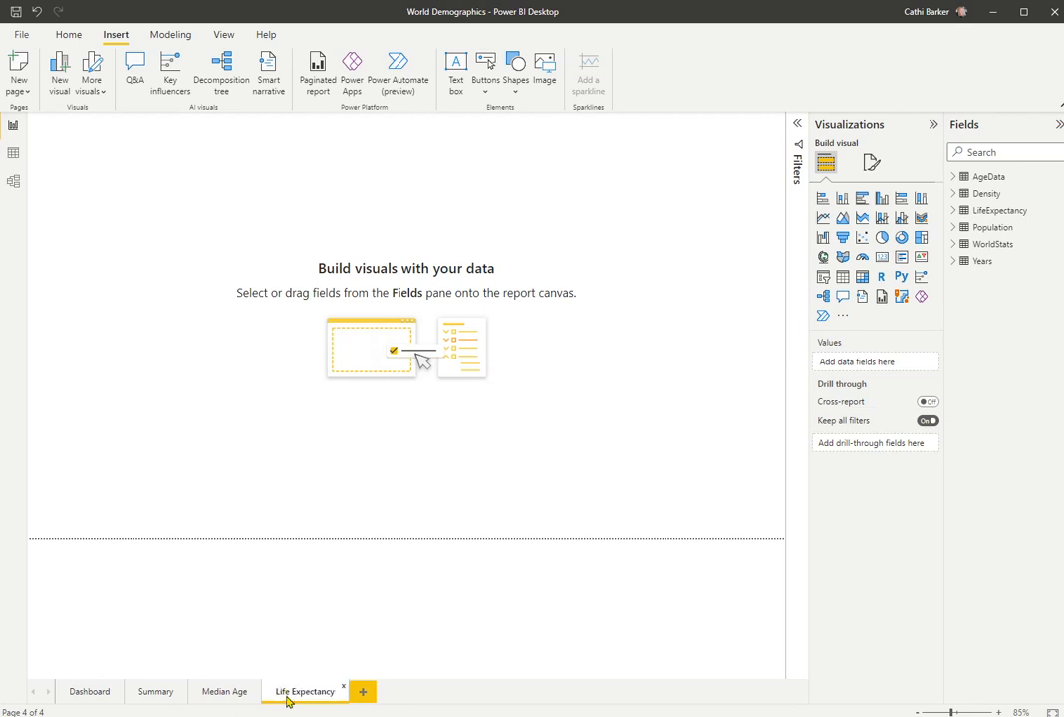
Add a report page after Life Expectancy and name it Income Per Person
click(365, 689)
double_click(372, 693)
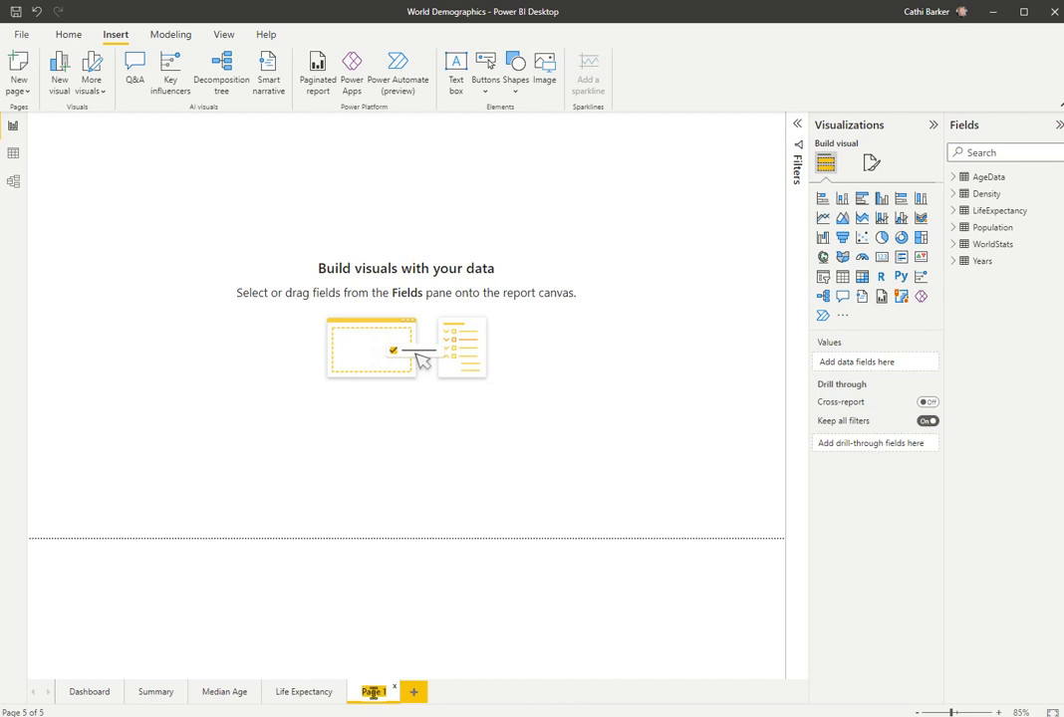
text(Income Per Person)
key(Return)
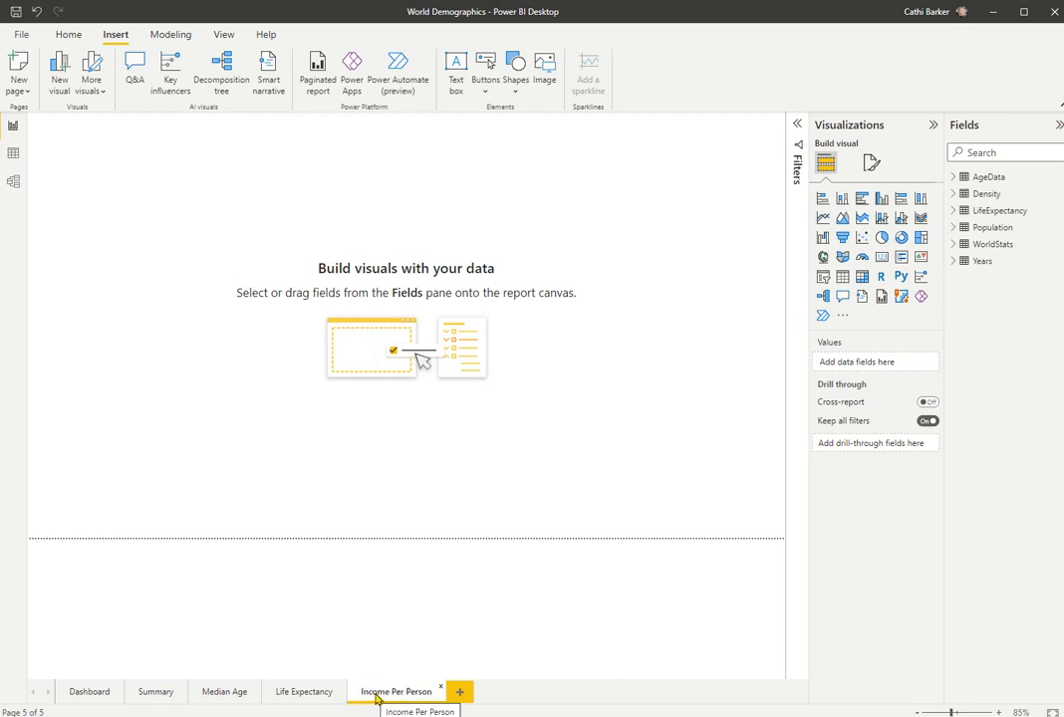
Add a report page after Income Per Person and name it Summary
click(459, 691)
double_click(466, 692)
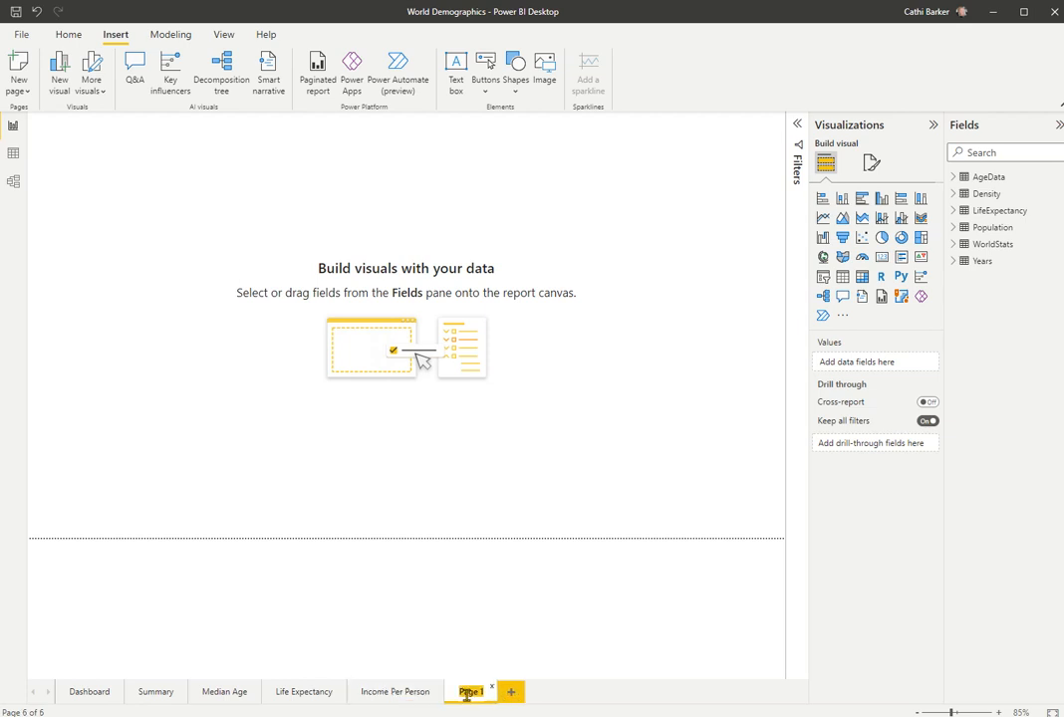
text(Summary)
key(Return)
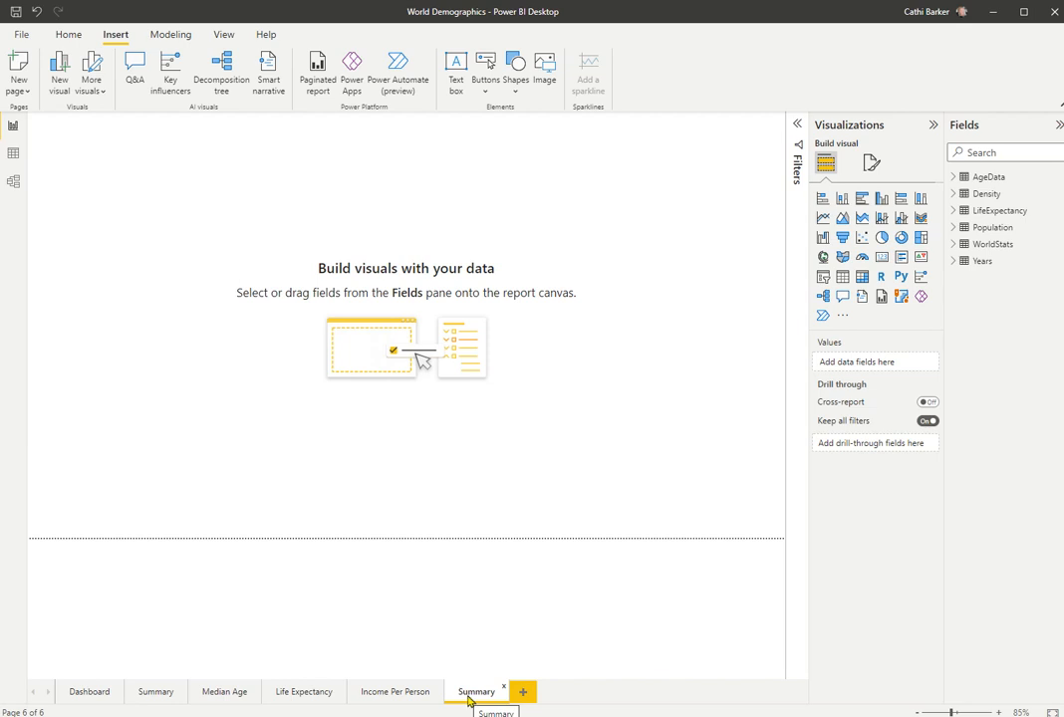
Insert a page navigator on the Dashboard page and shift it right along the top of the canvas
click(82, 694)
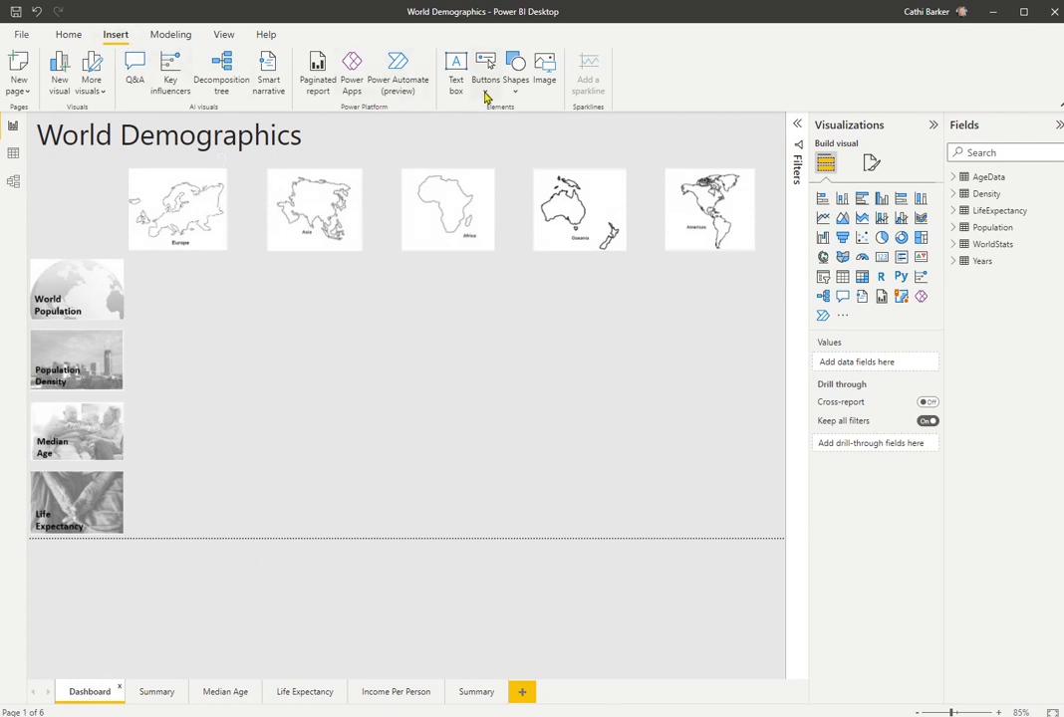
click(486, 93)
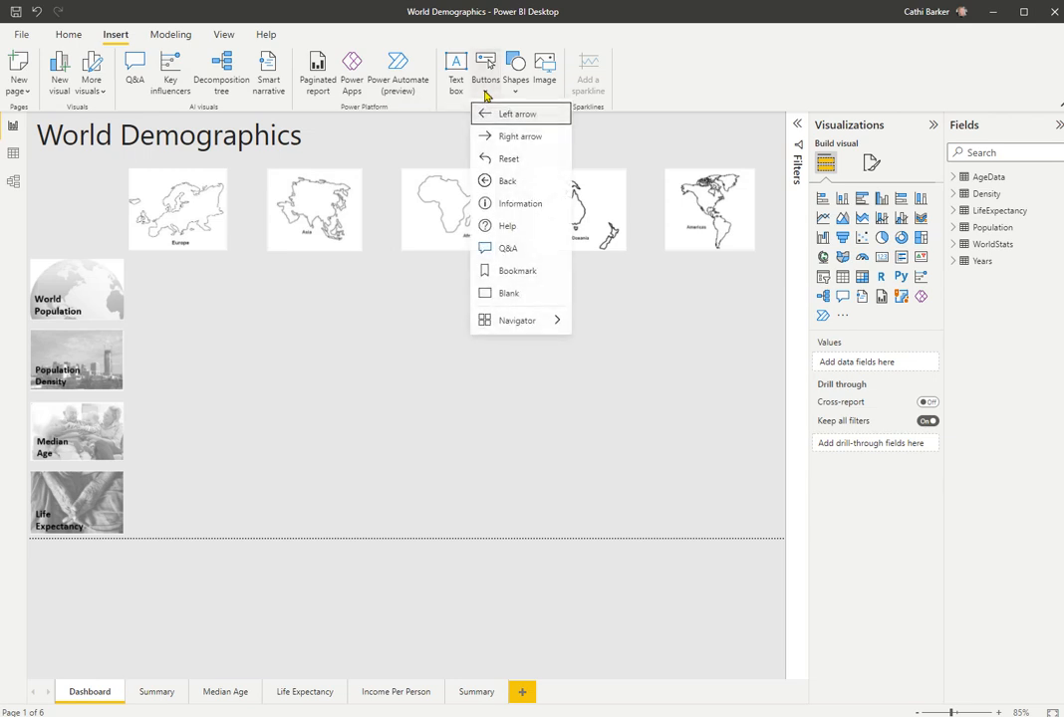
mouse_move(497, 331)
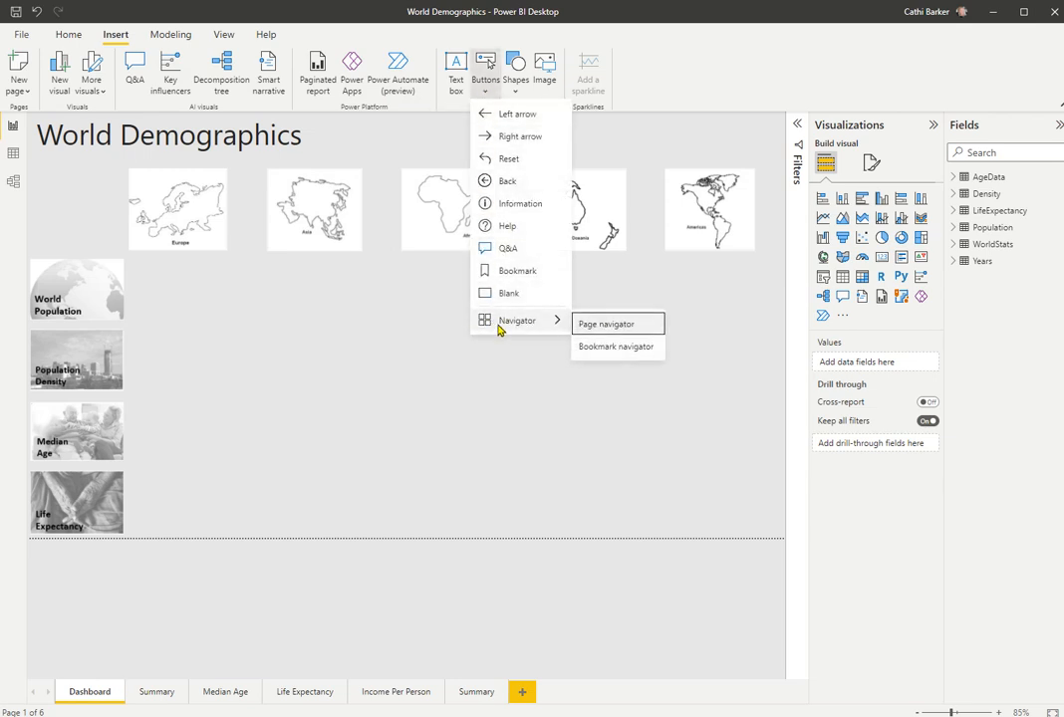
click(609, 329)
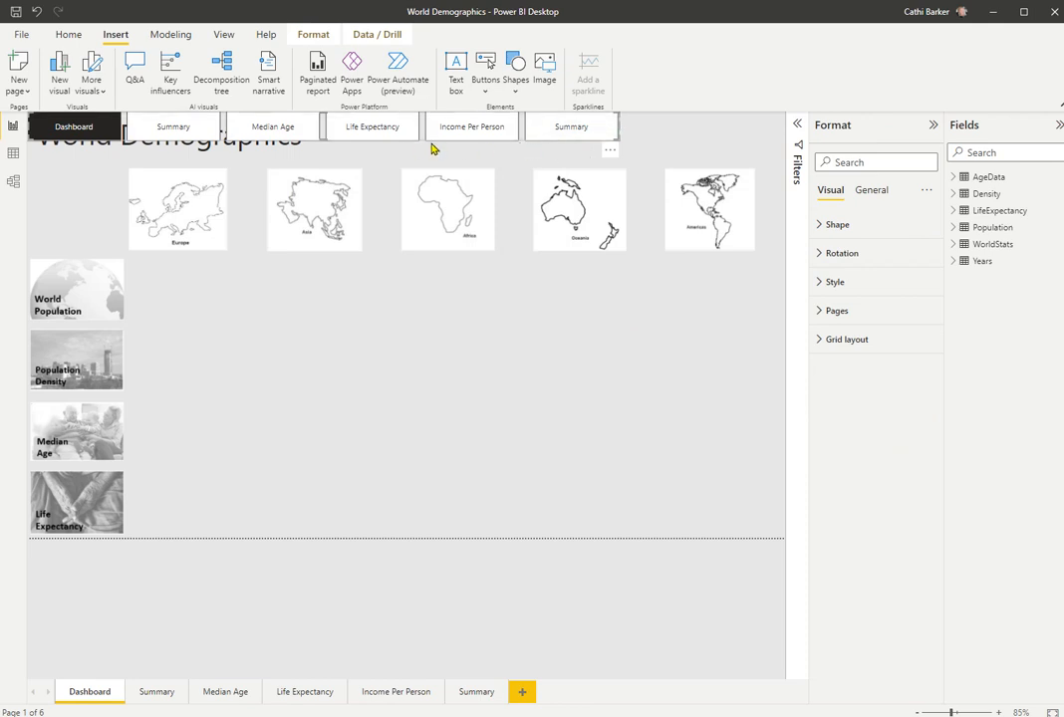
drag(427, 144, 543, 145)
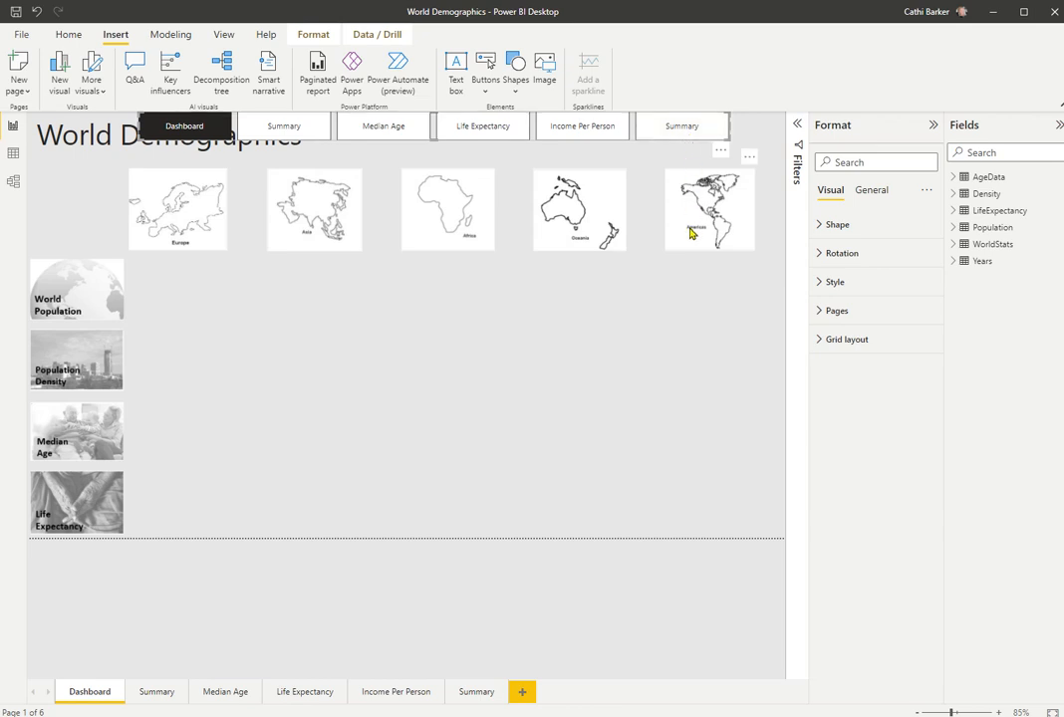
Try the Grid orientation for the page navigator's layout
click(821, 343)
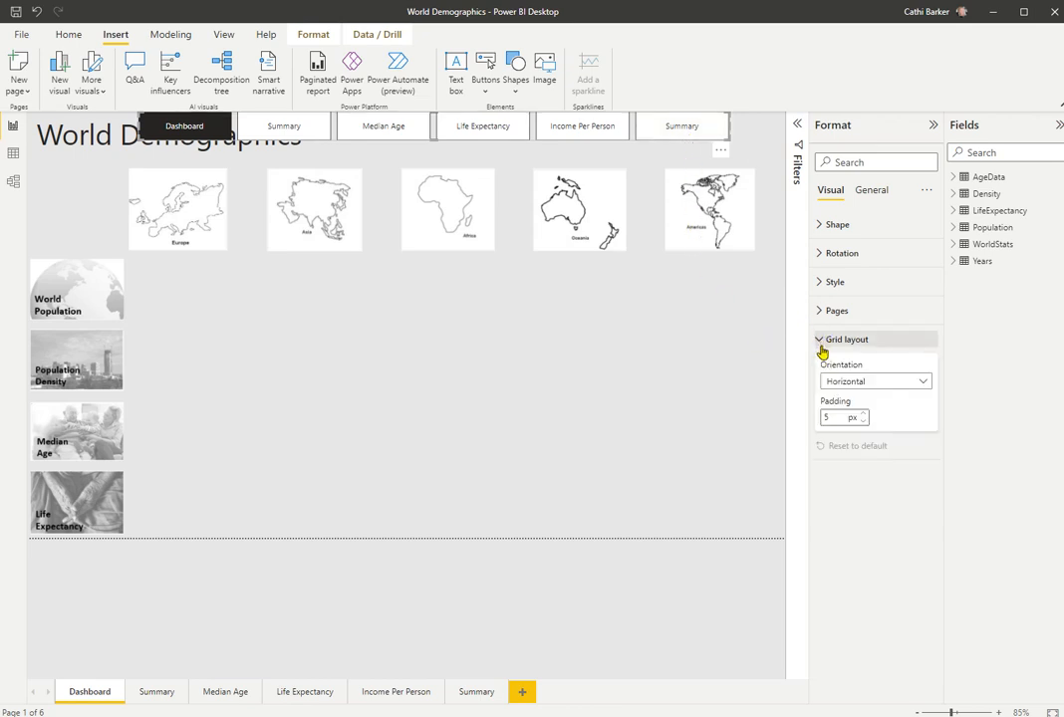
click(924, 384)
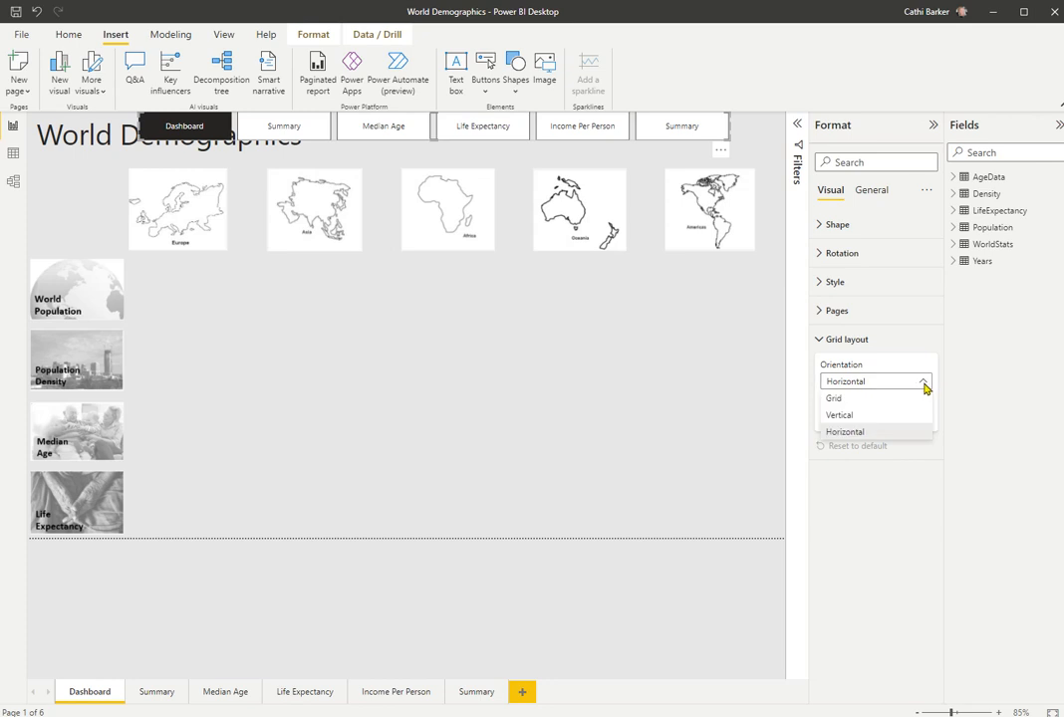
click(892, 400)
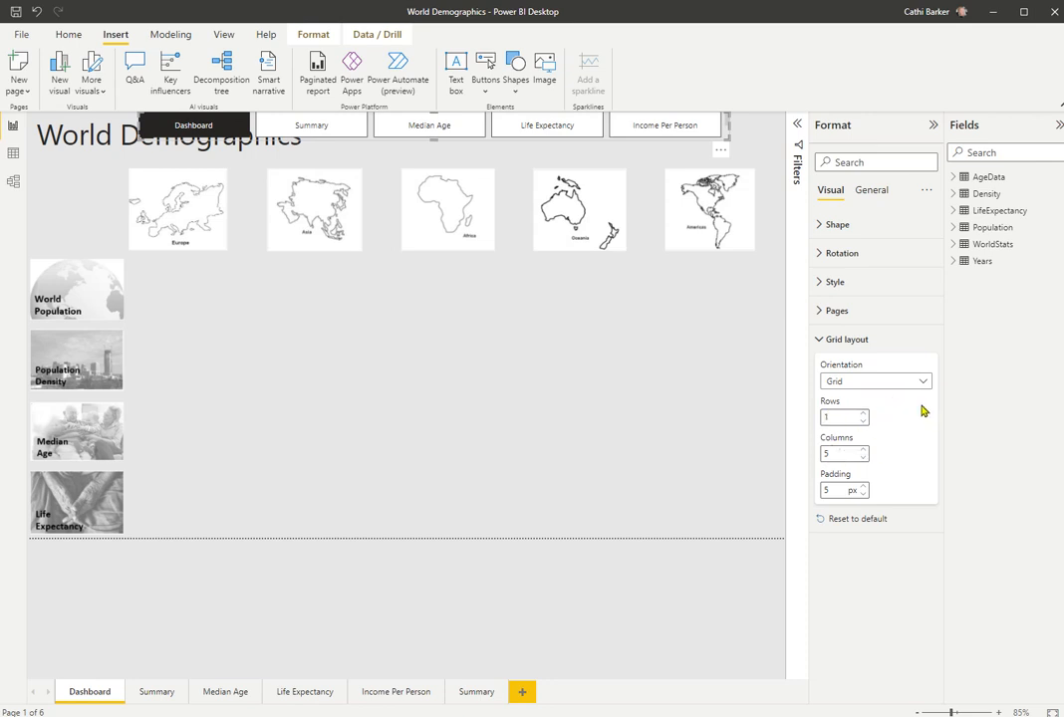
Set the page navigator's orientation to Vertical, reshape it into a tall narrow column and place it along the canvas's right edge
click(923, 384)
click(877, 418)
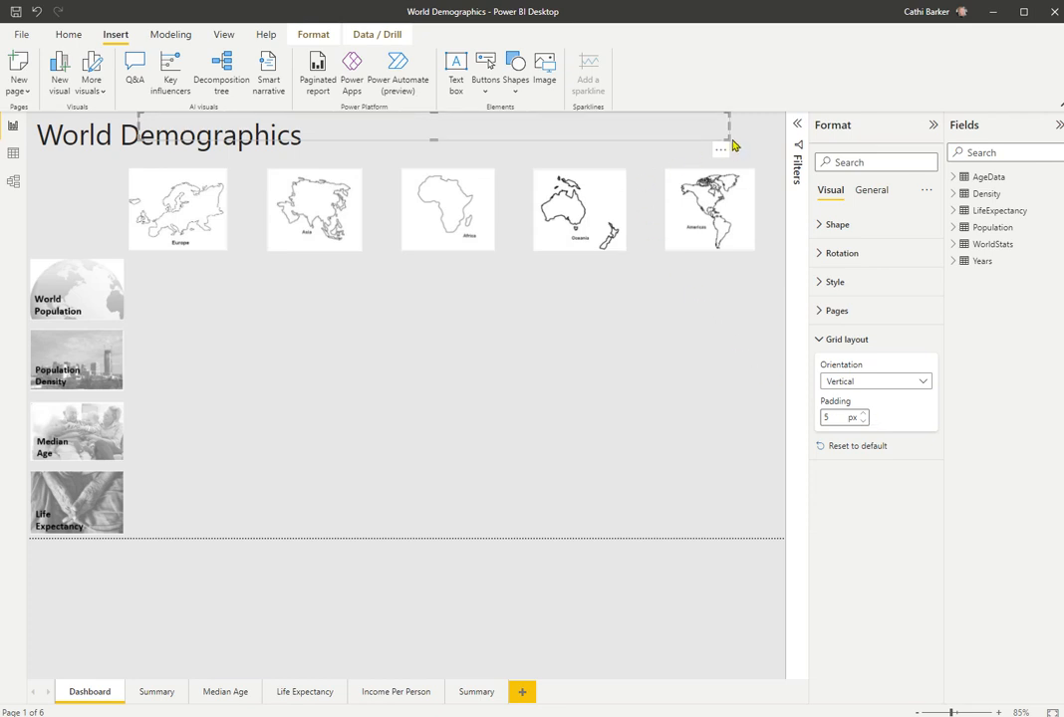
drag(728, 137, 226, 525)
drag(214, 171, 766, 181)
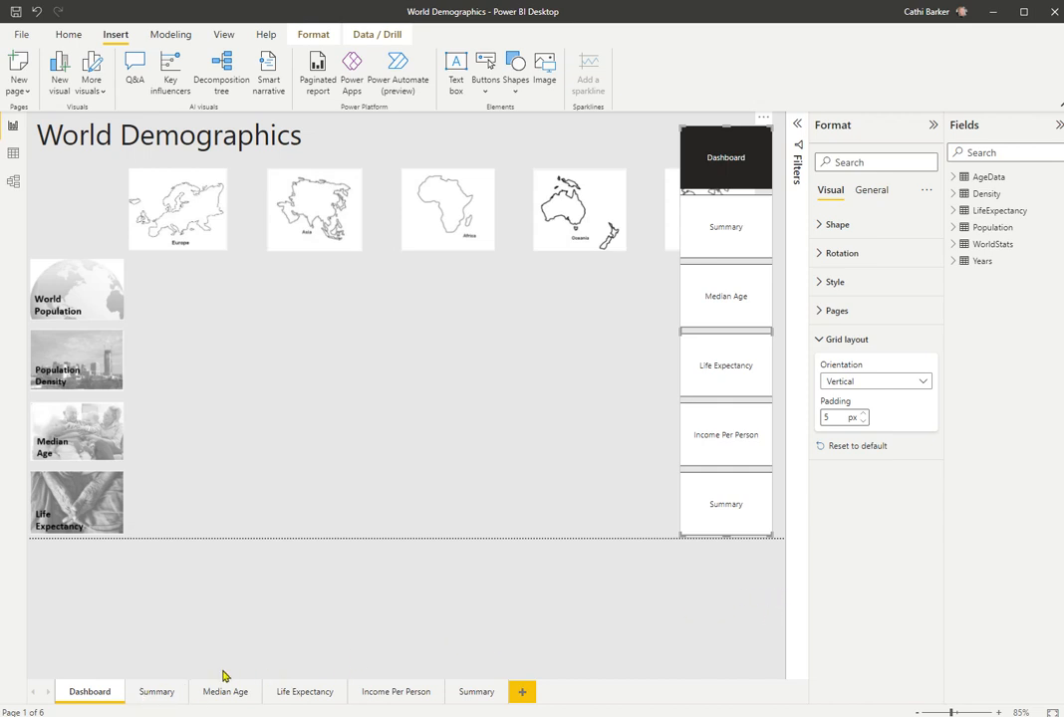
Rename the Summary page directly after Dashboard as Population
click(147, 694)
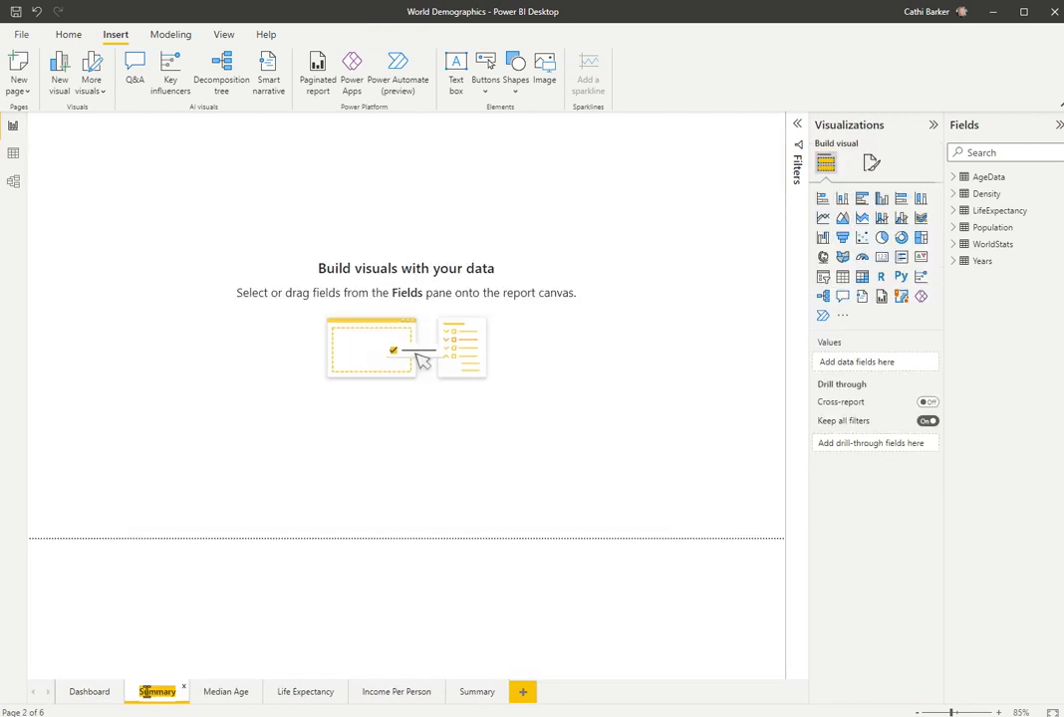
text(Po)
text(pulation)
key(Return)
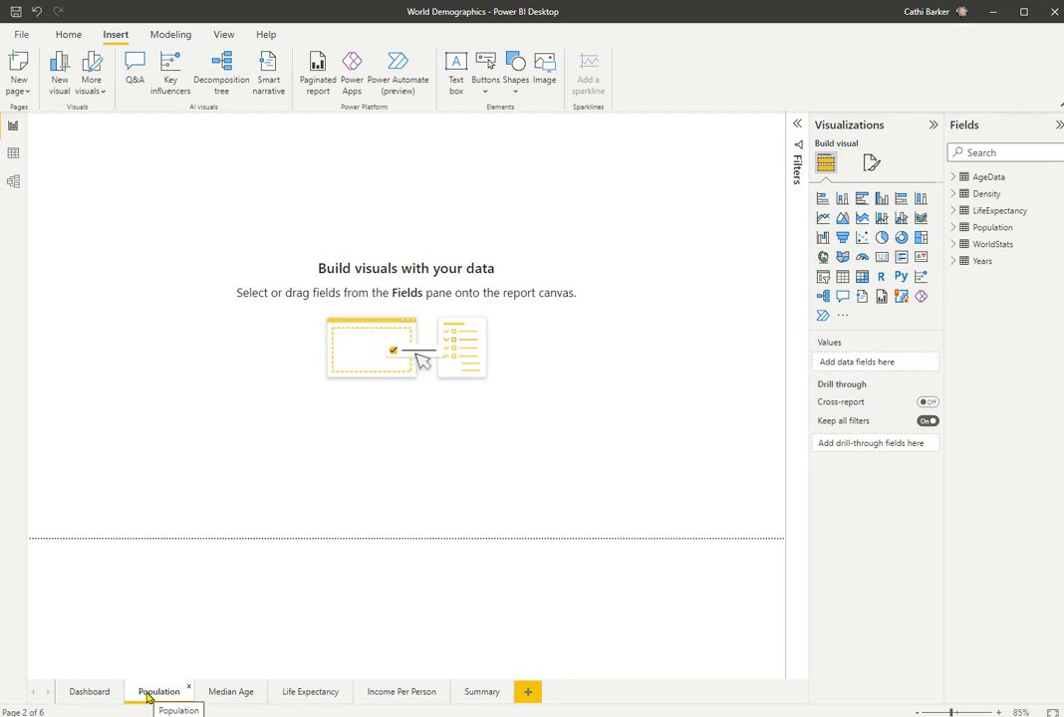
Set the padding between the Dashboard page navigator's buttons to 10 px
click(89, 691)
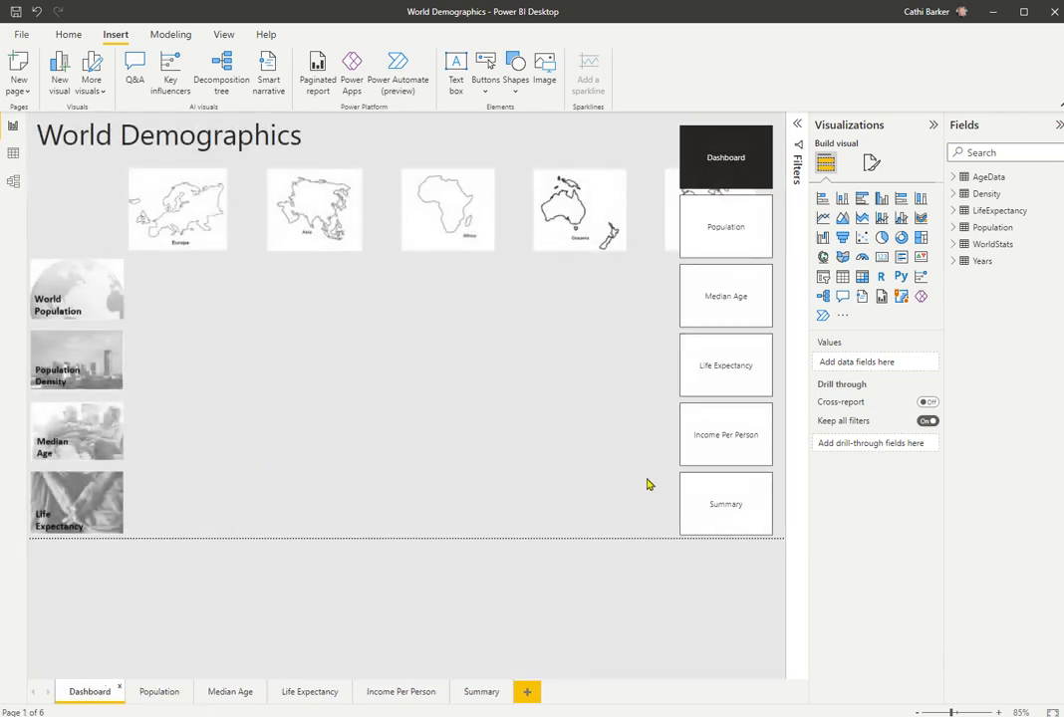
click(739, 199)
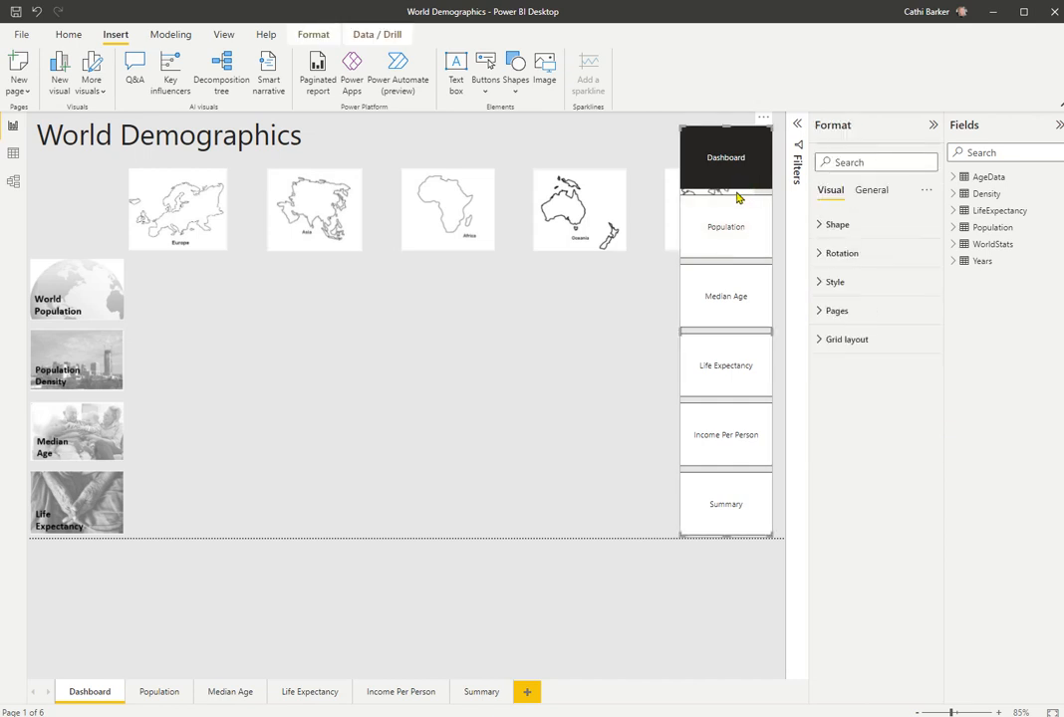
click(820, 340)
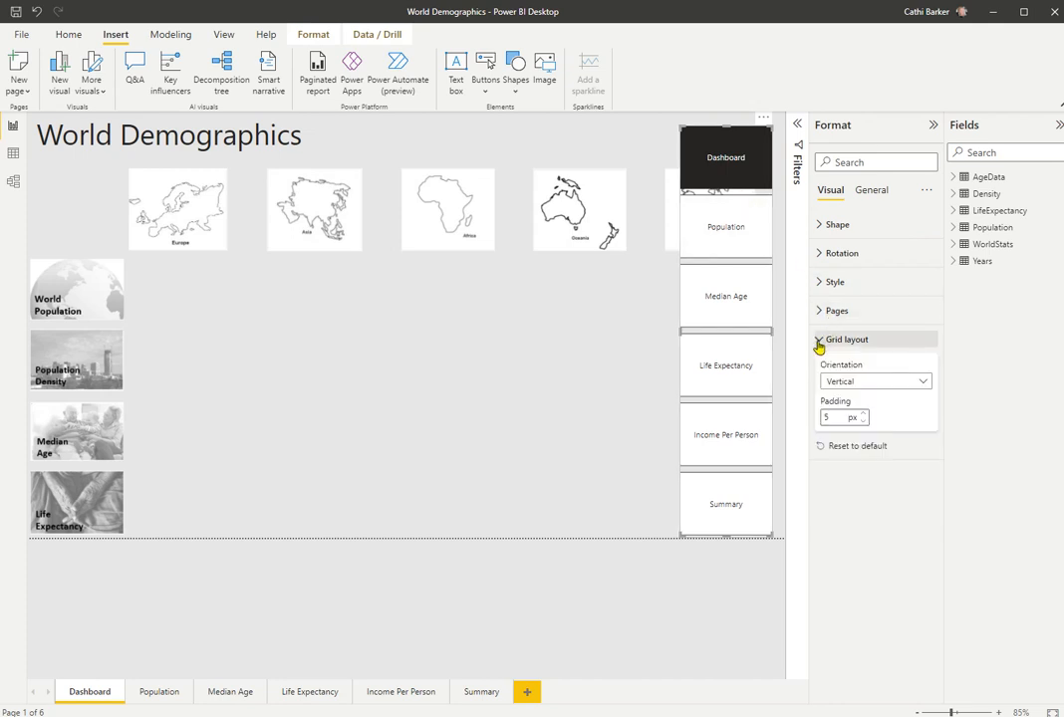
click(865, 414)
click(865, 414)
click(865, 414)
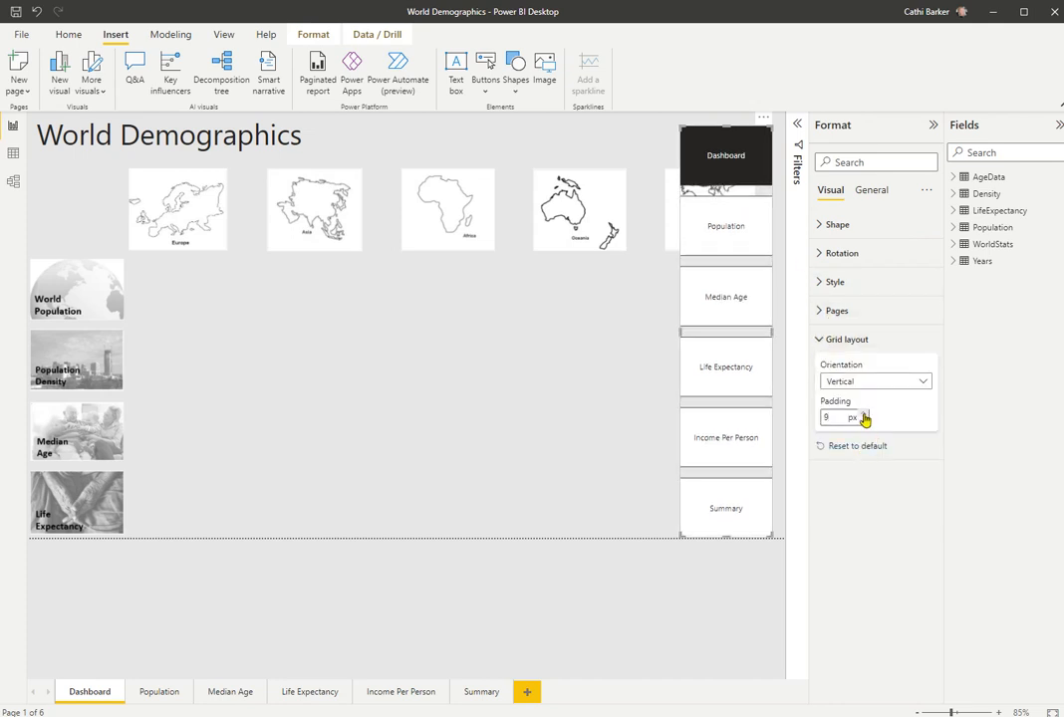
click(865, 414)
click(866, 415)
click(865, 414)
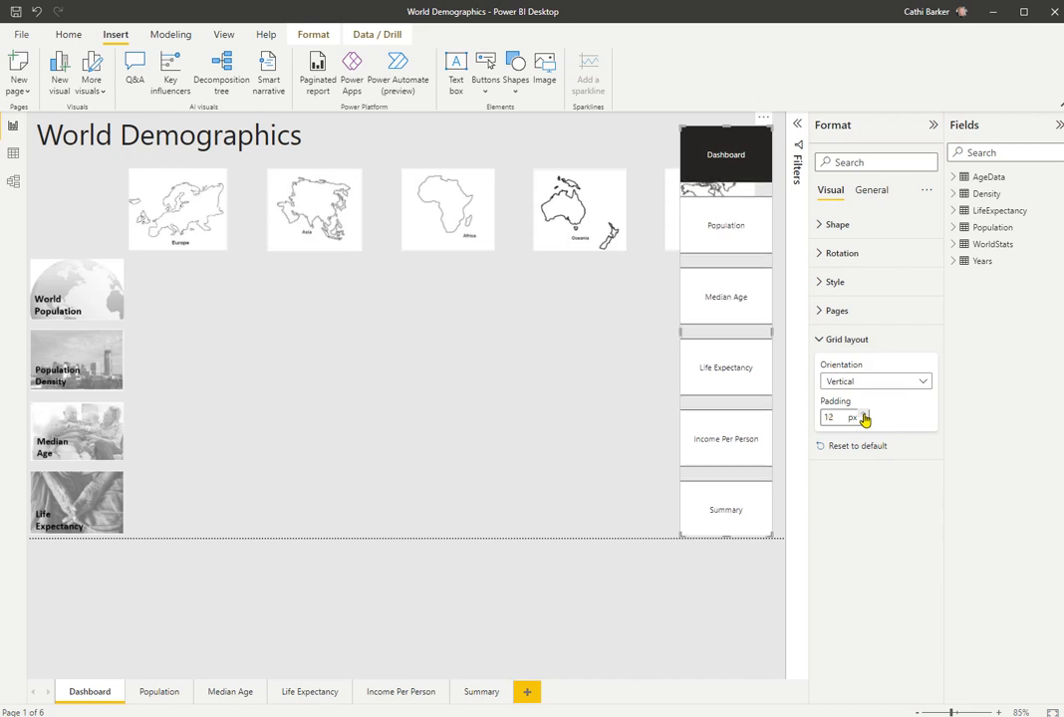
click(865, 414)
click(866, 415)
click(866, 414)
click(865, 414)
click(866, 415)
click(866, 414)
click(865, 414)
click(865, 414)
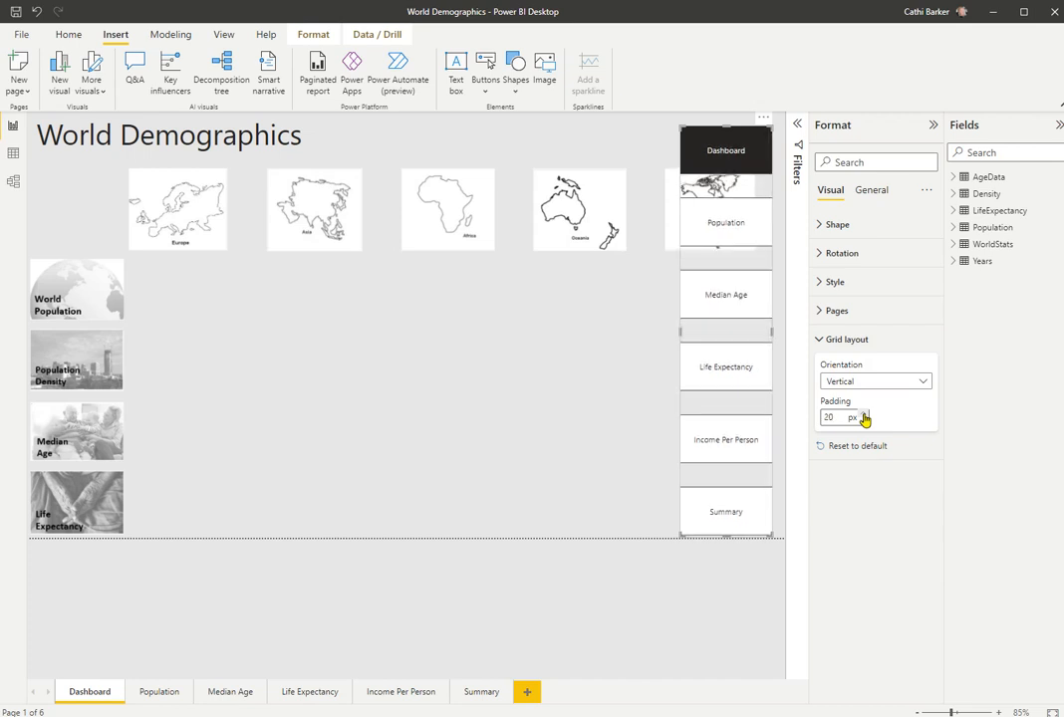
click(865, 414)
click(866, 414)
click(865, 422)
click(866, 421)
click(865, 421)
click(865, 422)
click(865, 421)
click(865, 421)
click(866, 421)
click(866, 421)
click(865, 421)
click(865, 421)
click(865, 422)
click(866, 421)
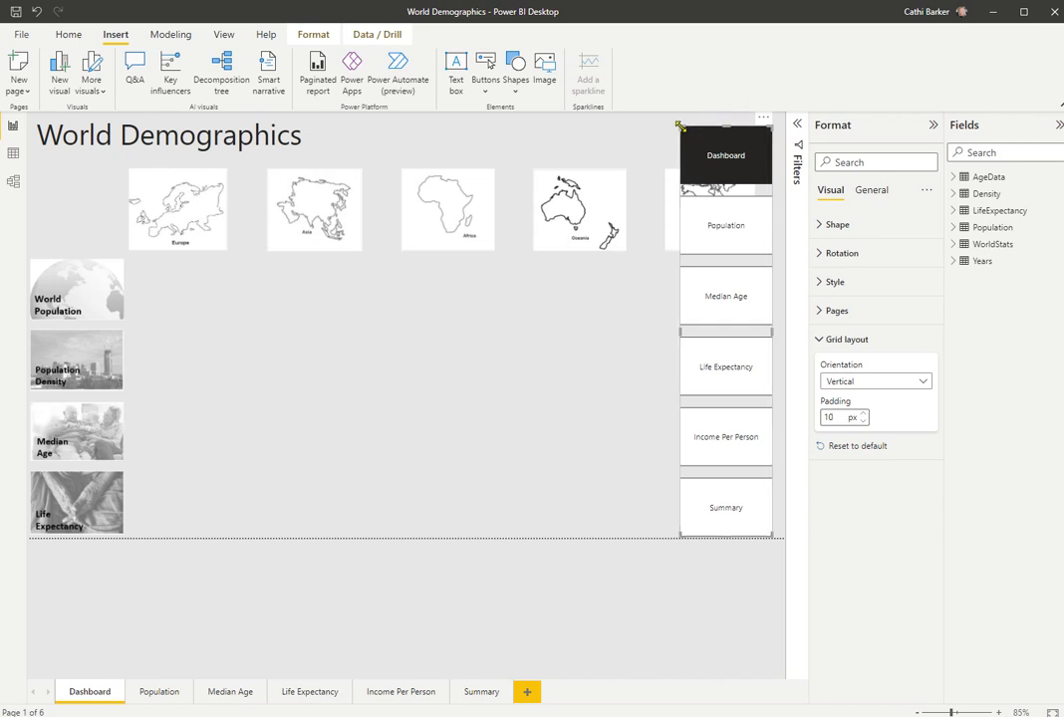
Shrink the page navigator to start below the map row, and shift the Asia, Africa, Oceania and Americas maps left to free up space
drag(679, 126, 685, 270)
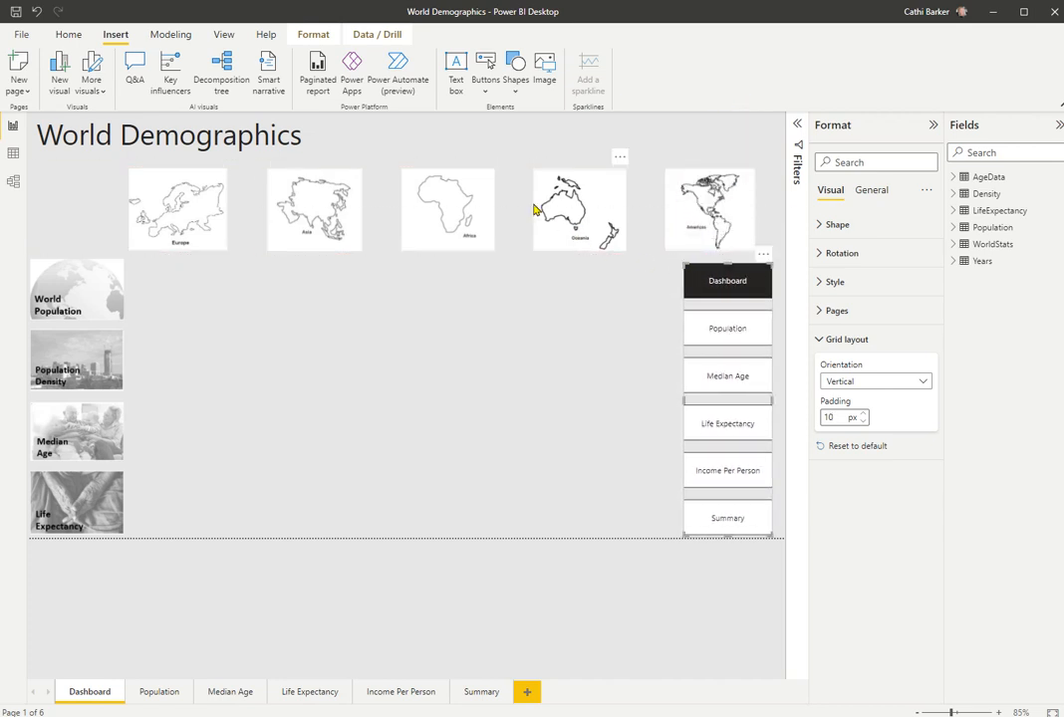
drag(339, 203, 315, 205)
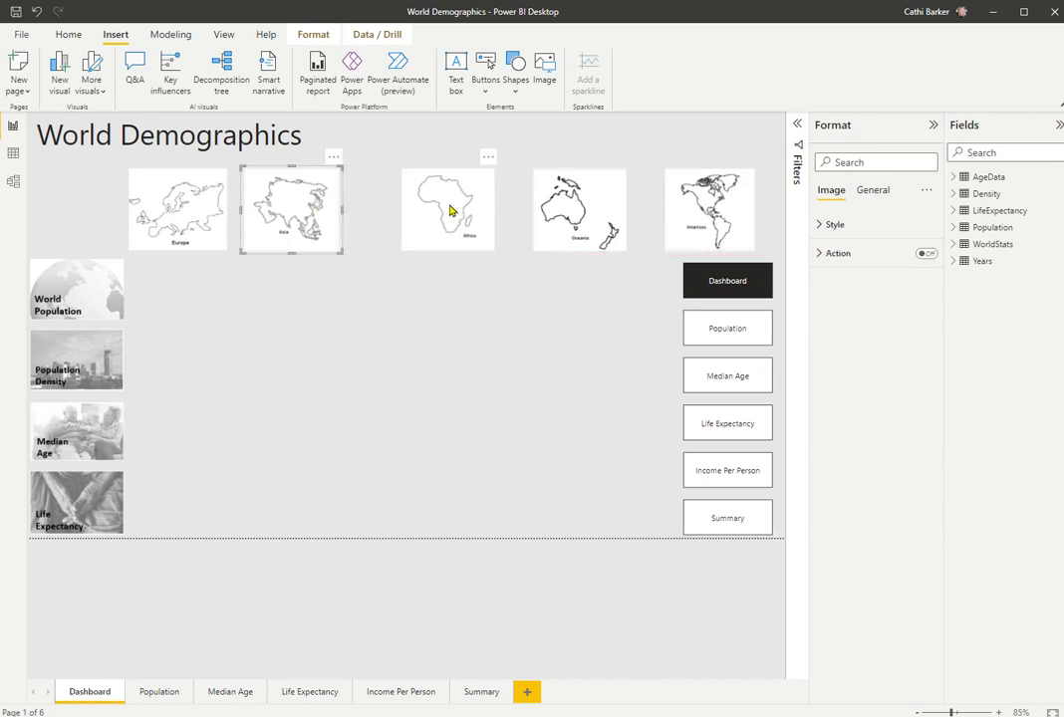
drag(451, 209, 411, 209)
drag(568, 206, 503, 206)
drag(680, 206, 583, 207)
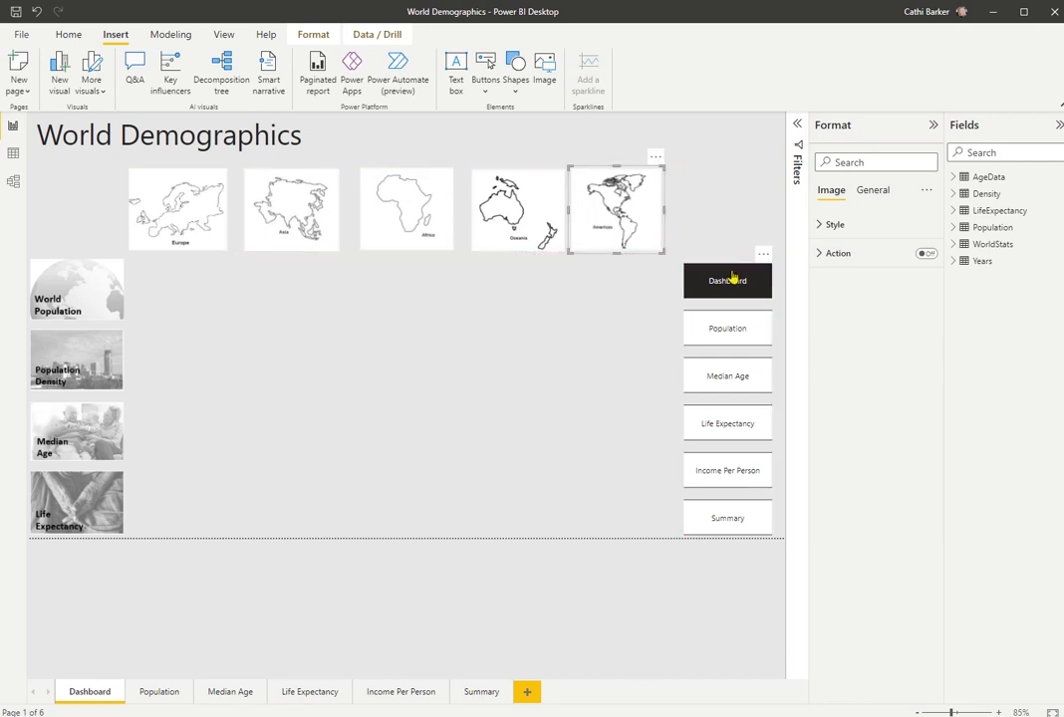
Move the page navigator up beside the Americas map and stretch its lower edge down close to the end of the page
click(732, 268)
drag(732, 274, 732, 147)
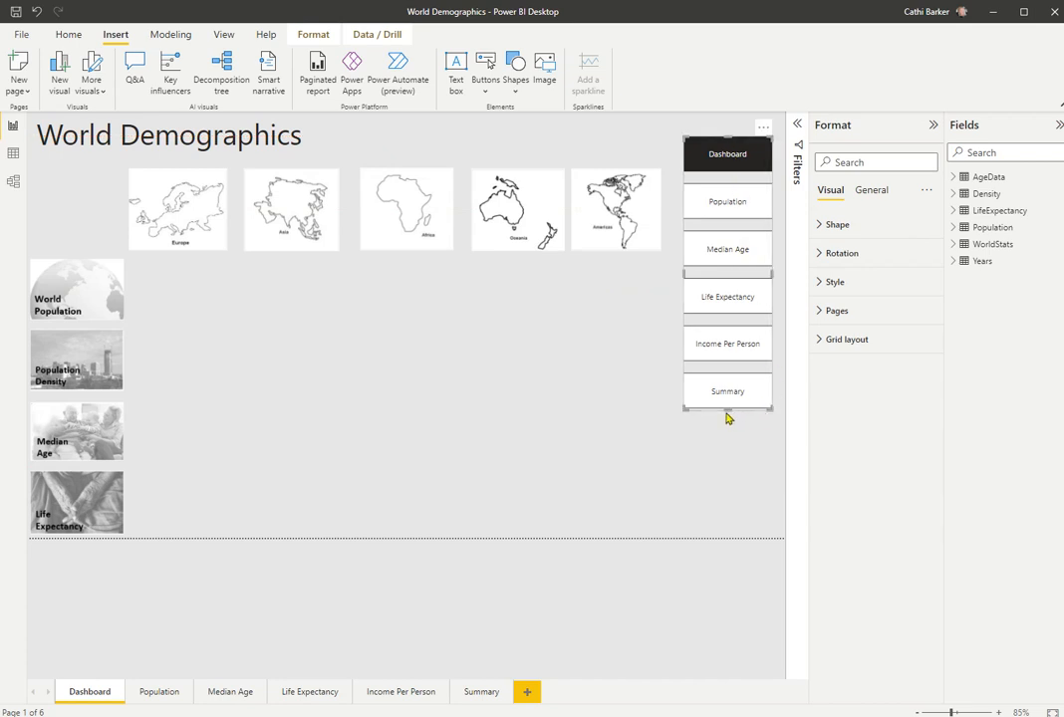
drag(727, 411, 738, 526)
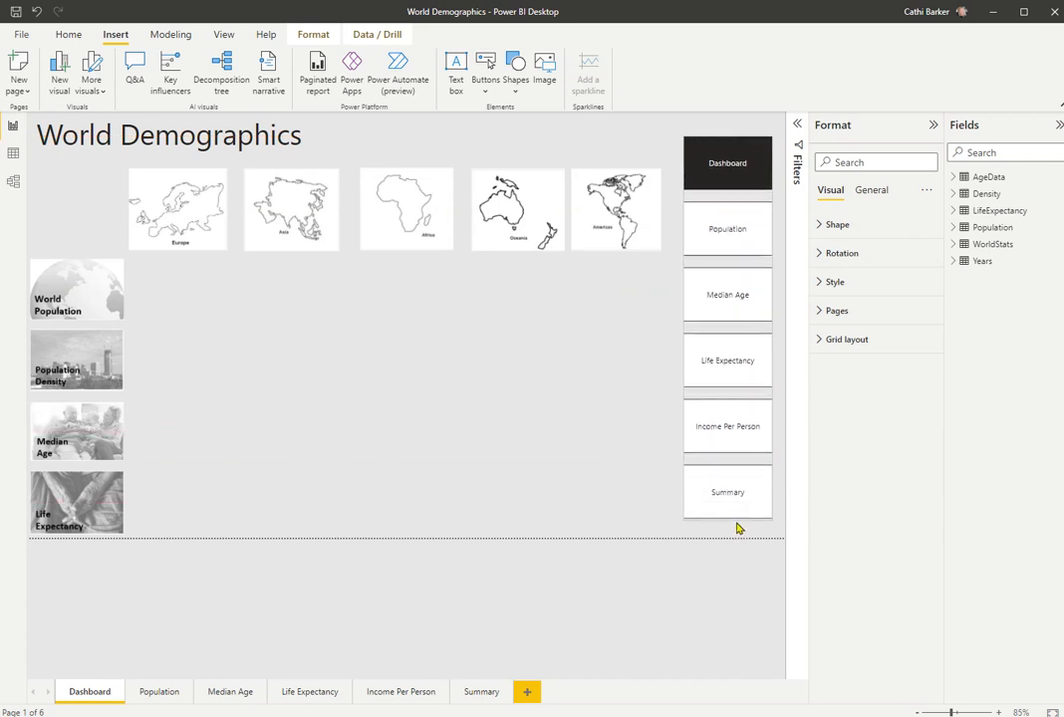
Distribute the Europe, Asia, Africa, Oceania and Americas map images horizontally across the Dashboard
click(616, 226)
ctrl+click(525, 238)
ctrl+click(367, 239)
ctrl+click(297, 231)
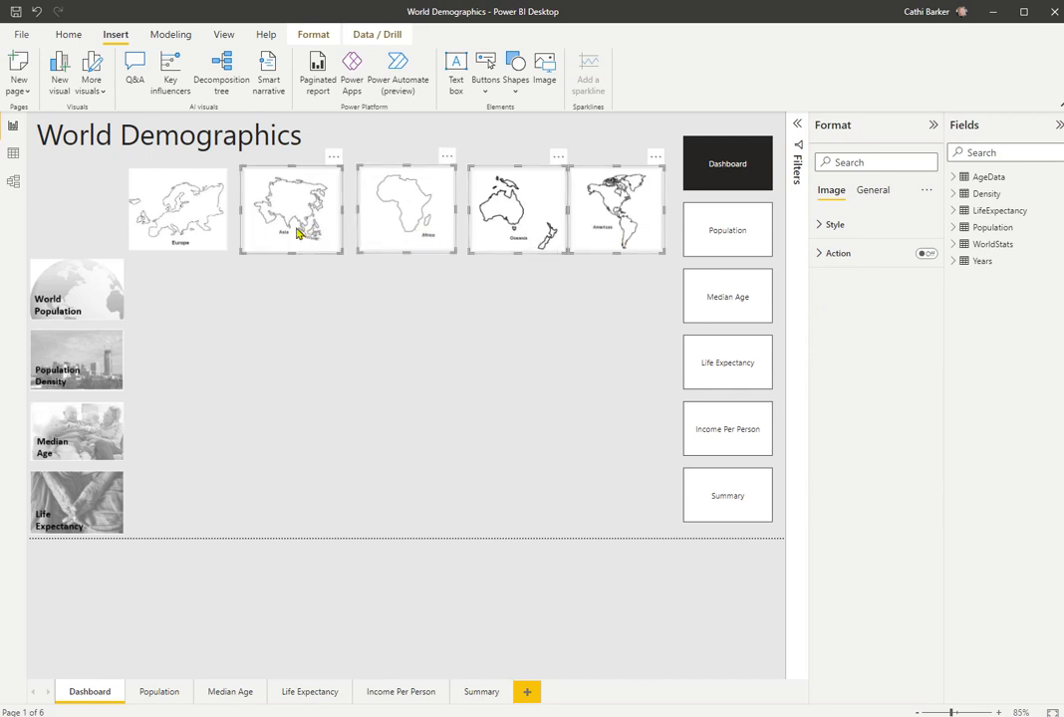
ctrl+click(199, 230)
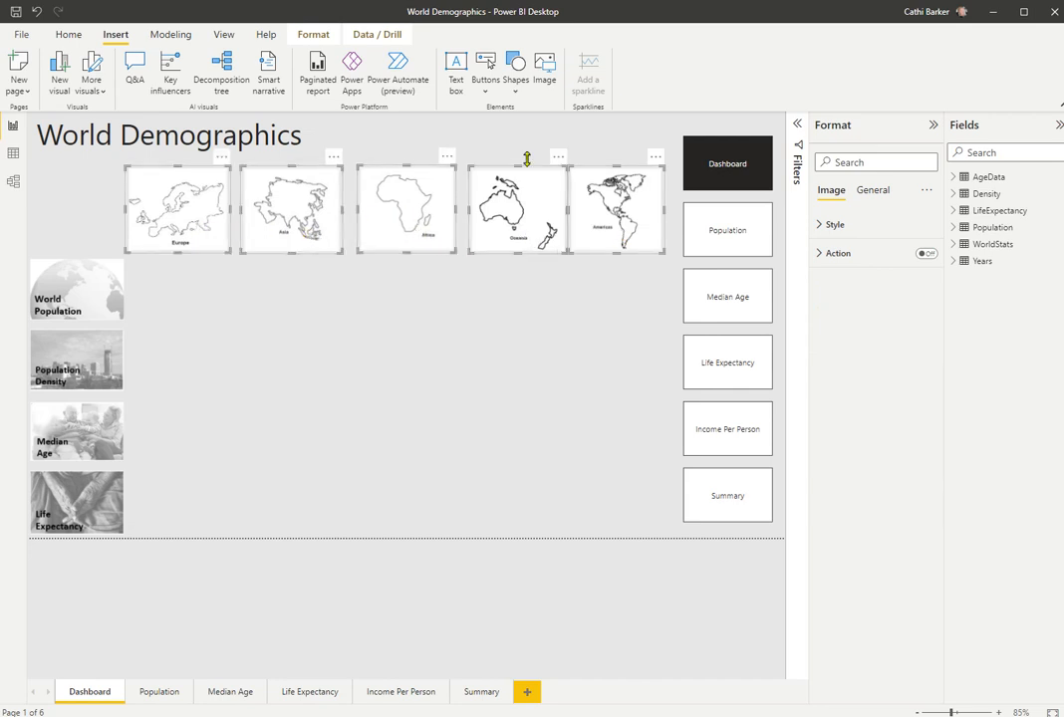
click(311, 33)
click(299, 79)
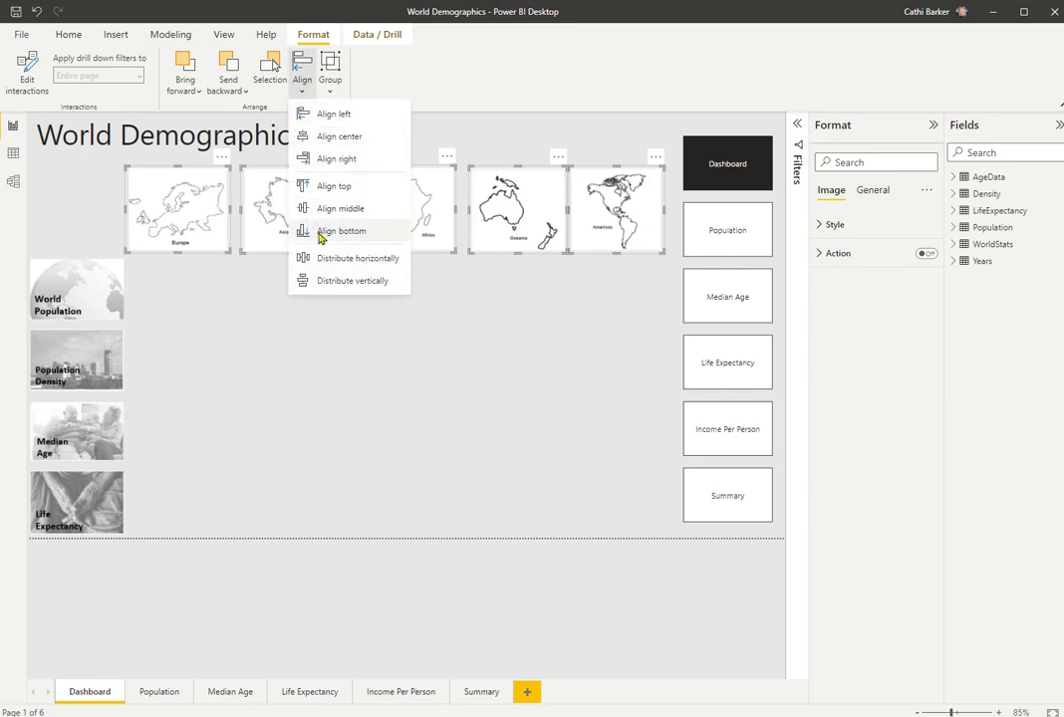
click(357, 261)
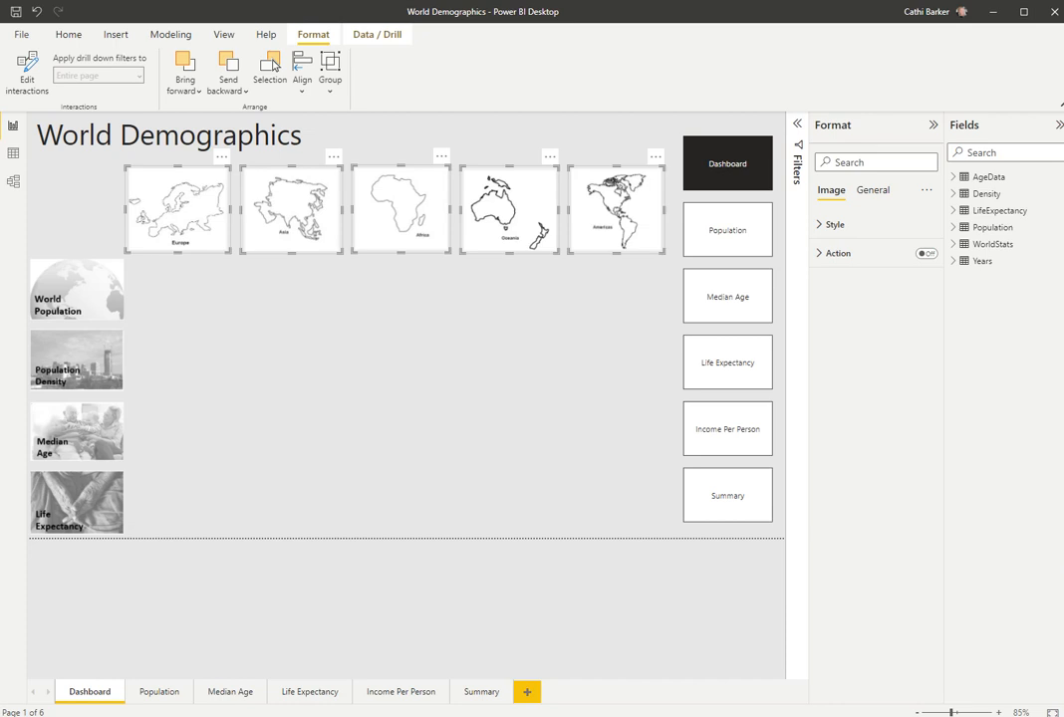
Test the page navigator's Population and Life Expectancy buttons, returning to the Dashboard page after each one
click(721, 240)
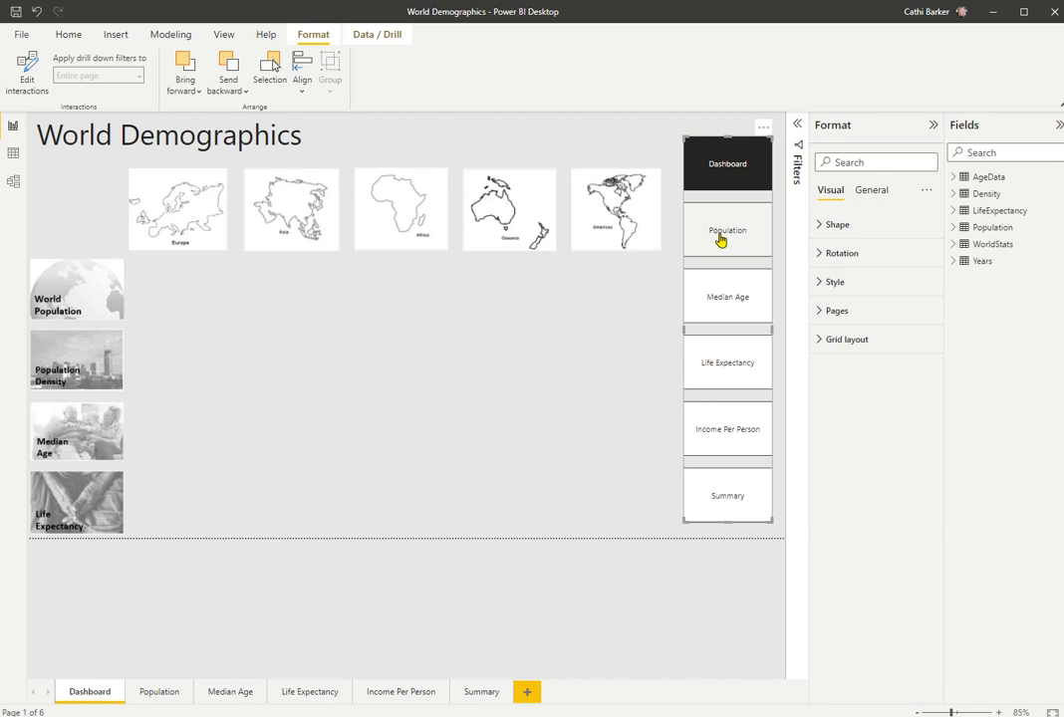
click(733, 242)
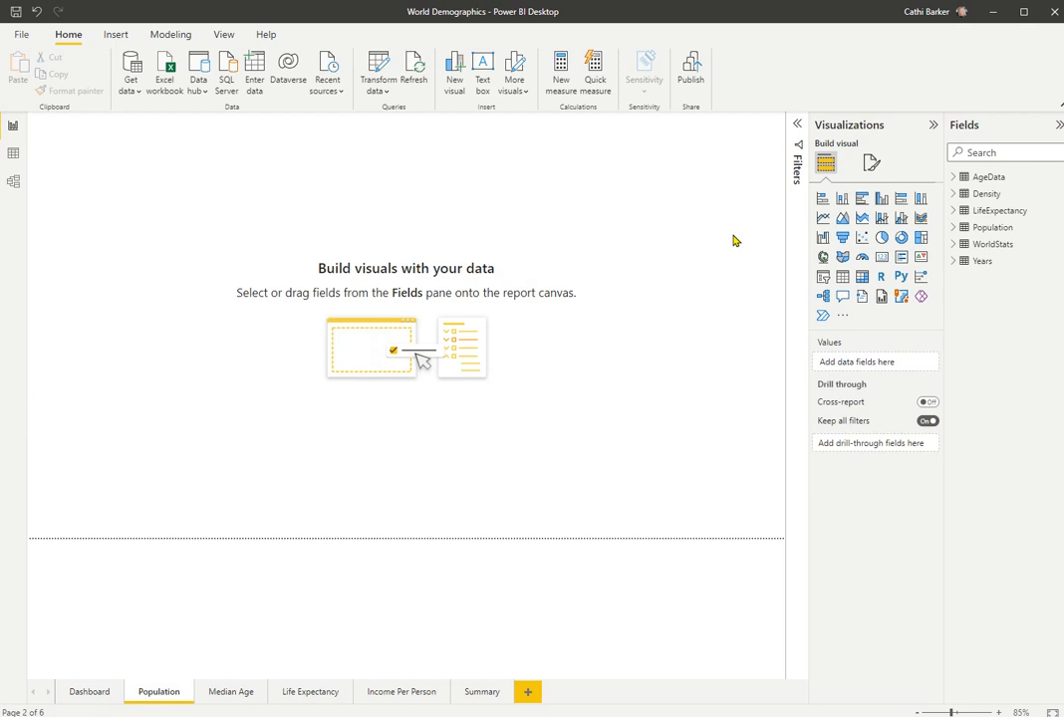
click(82, 695)
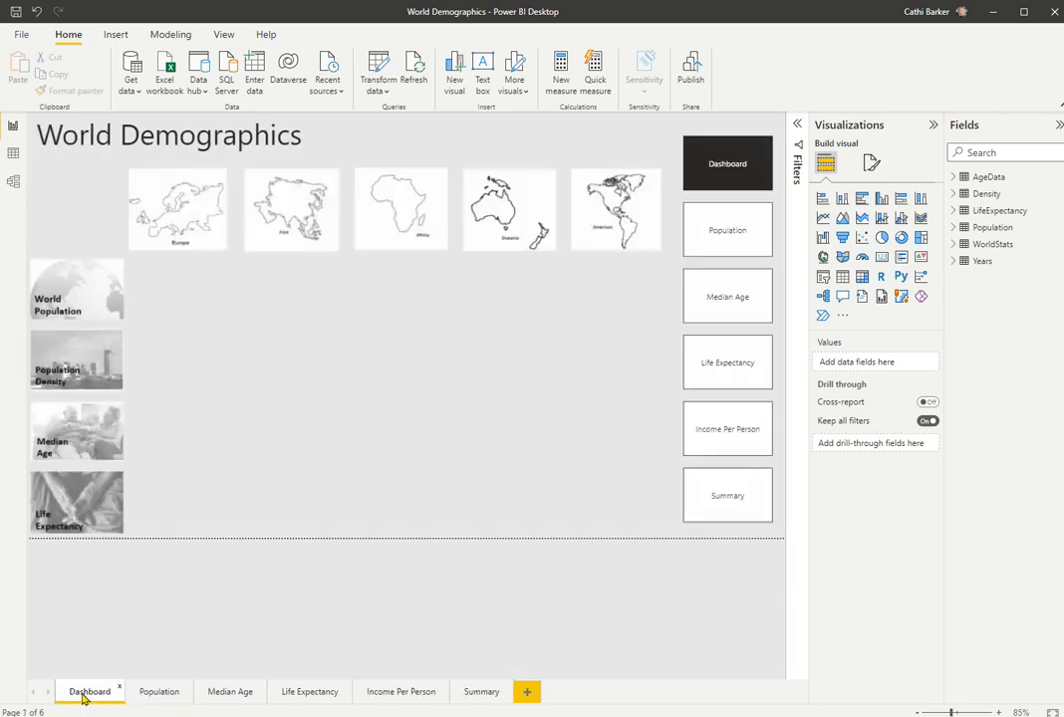
click(731, 377)
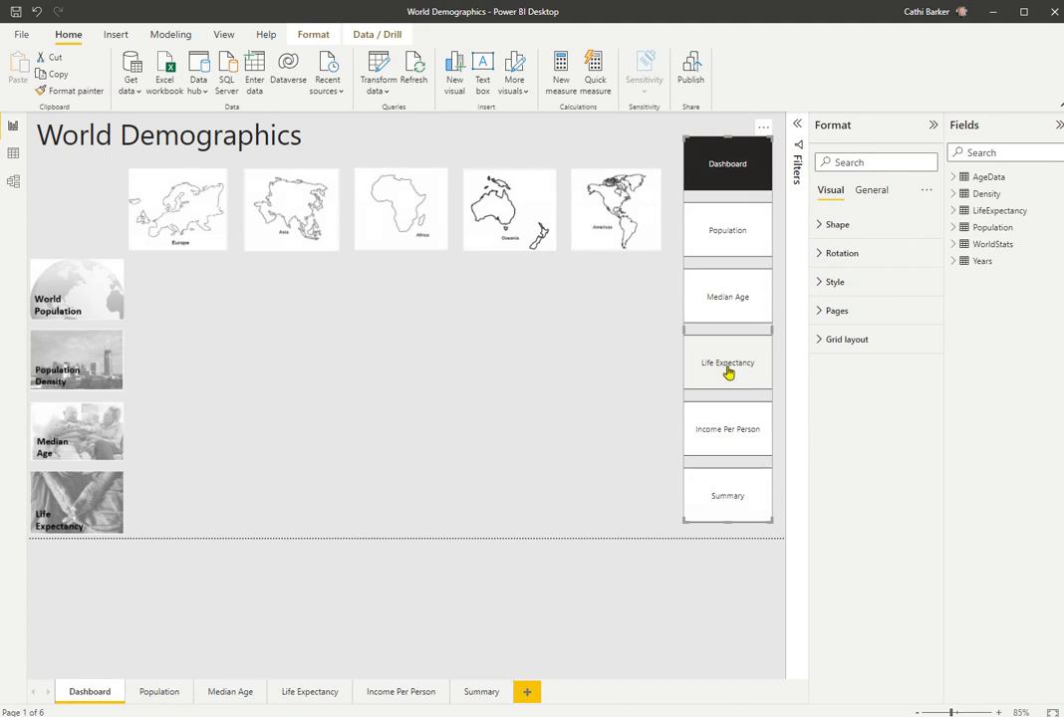
ctrl+click(728, 373)
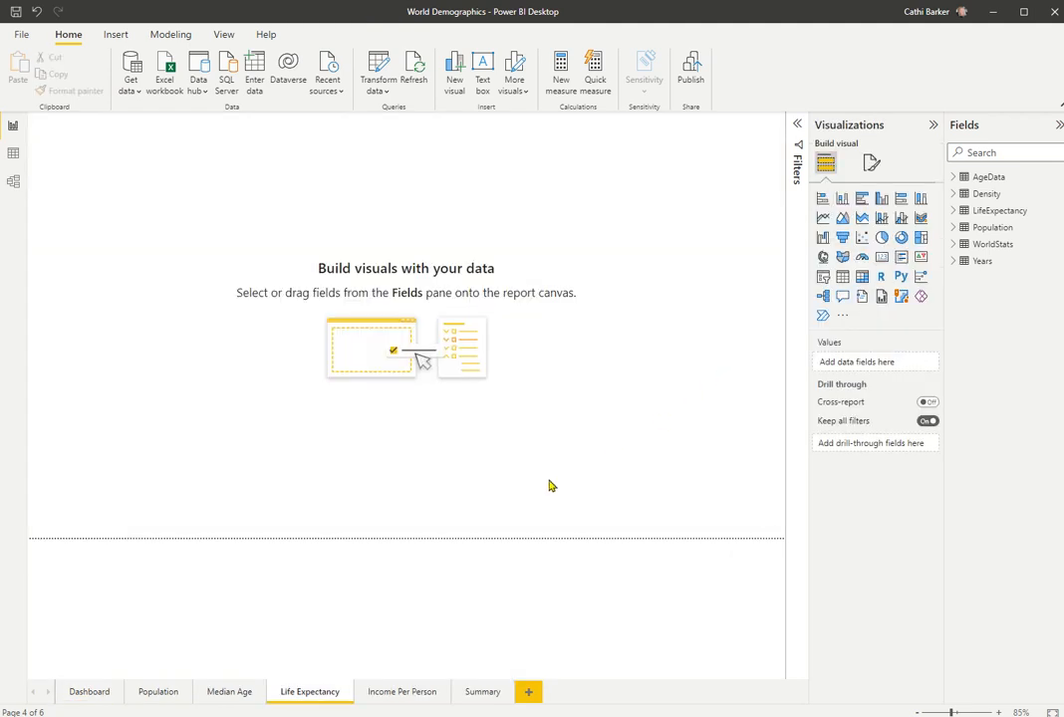
click(87, 692)
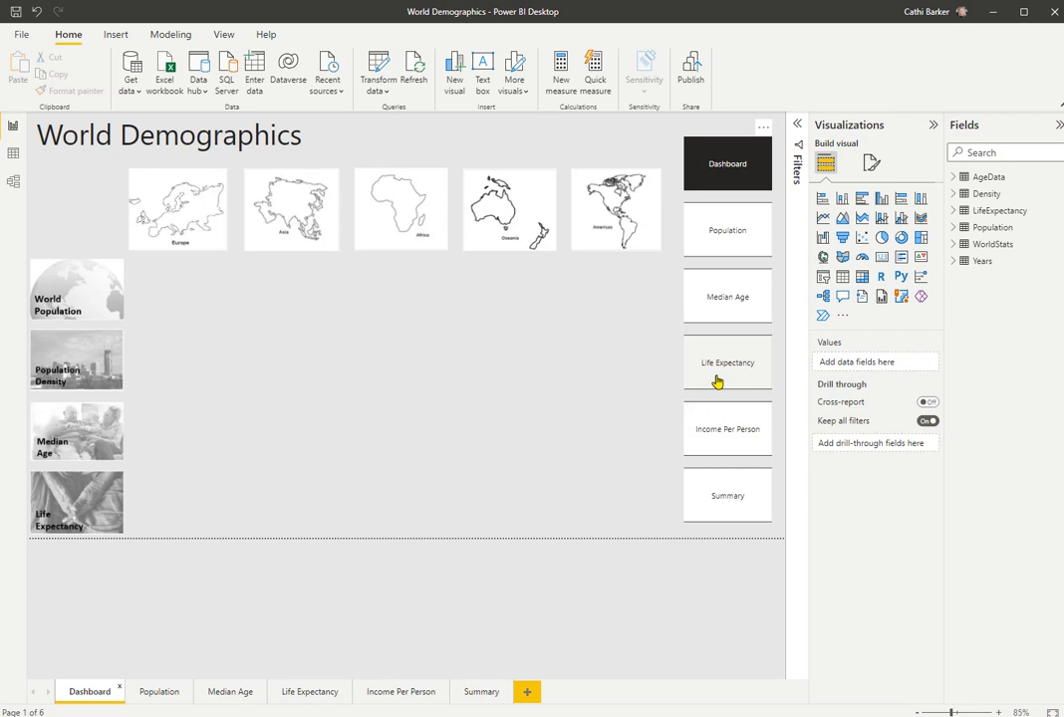
Insert a Back button on the Population page and place it in the page's upper-right corner
click(737, 239)
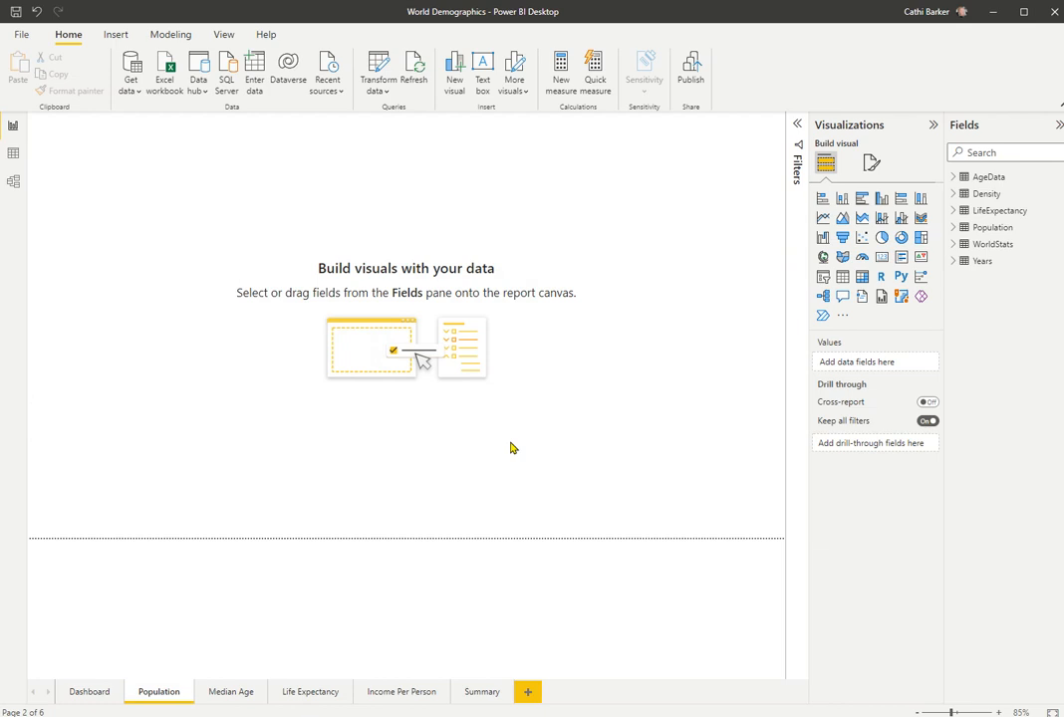
click(114, 35)
click(486, 90)
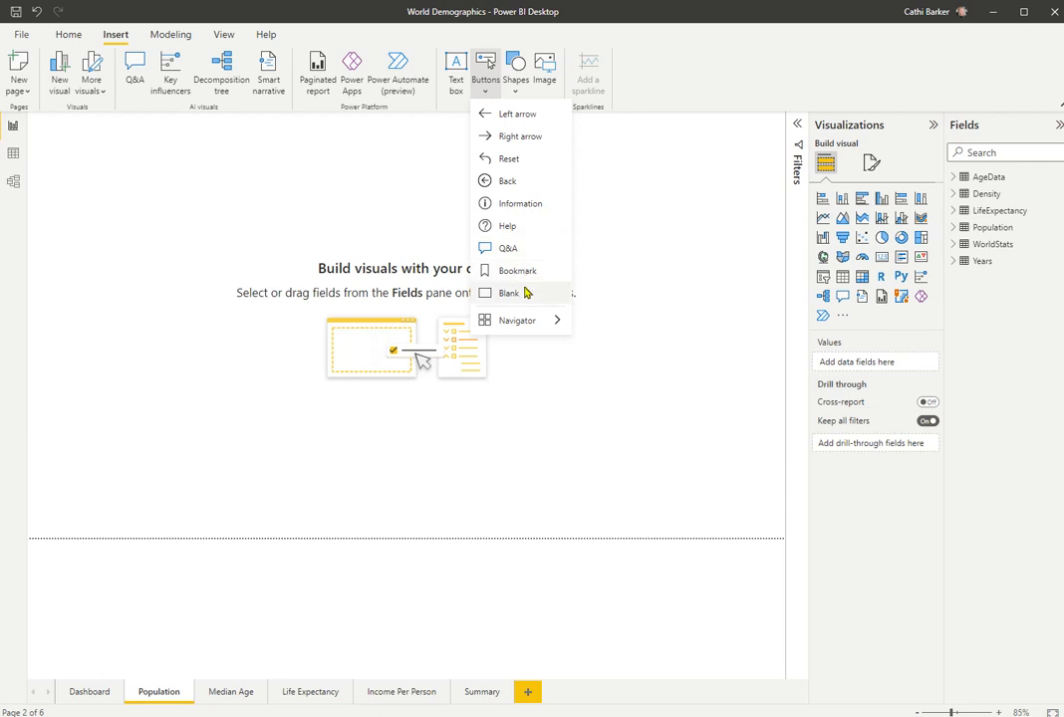
click(509, 182)
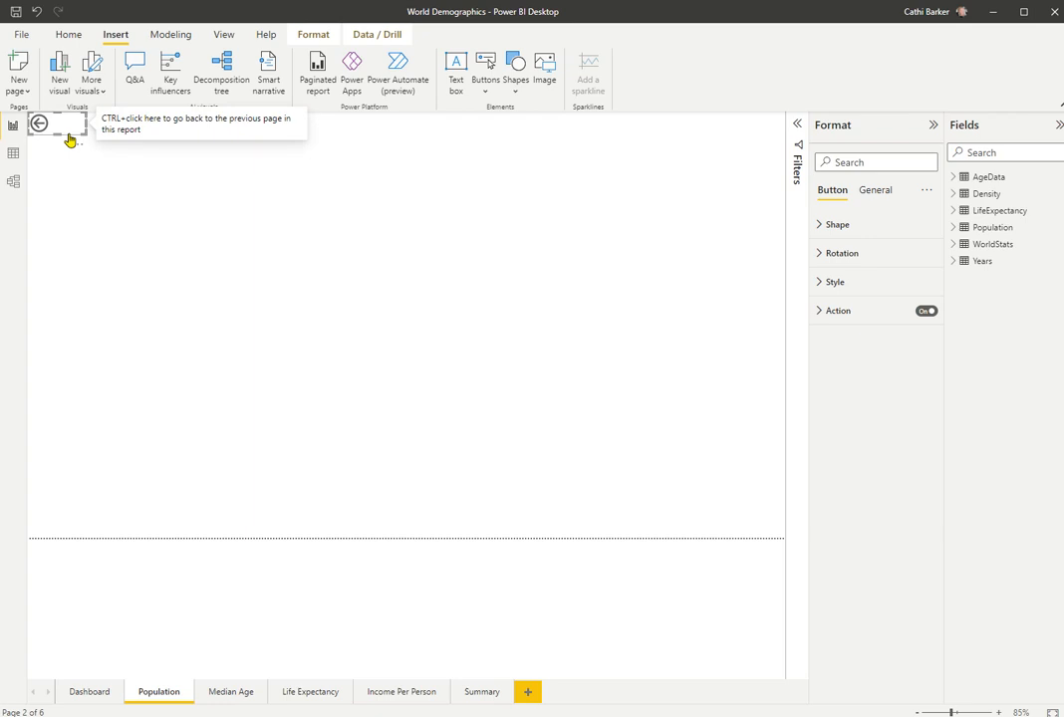
drag(62, 132, 767, 112)
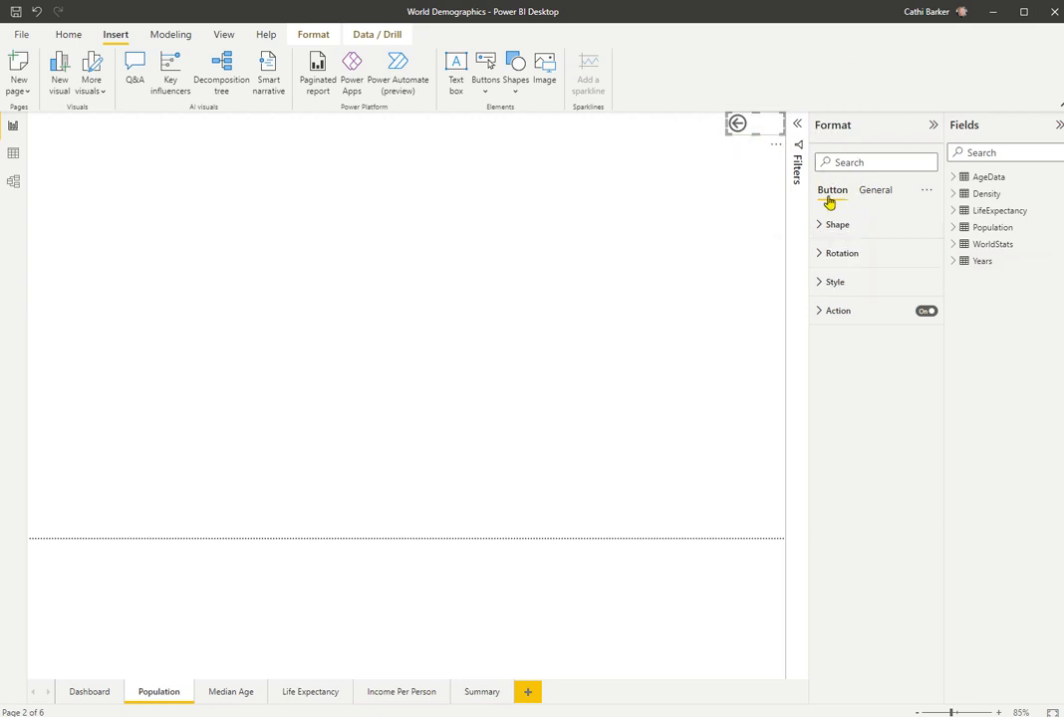
click(876, 194)
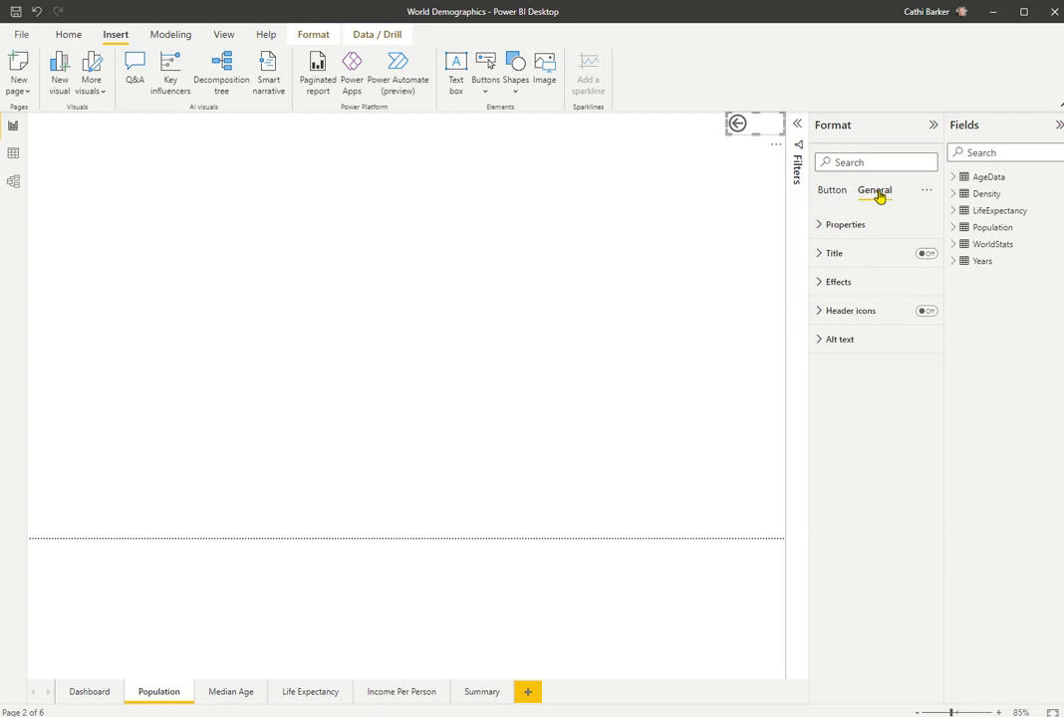
click(830, 193)
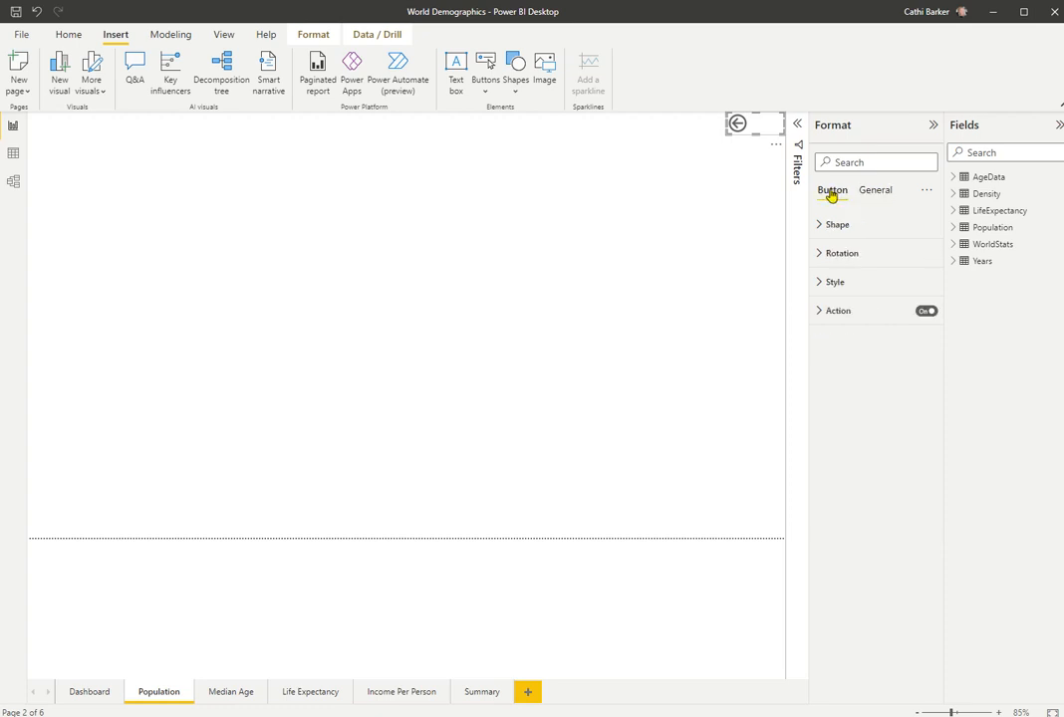
click(821, 225)
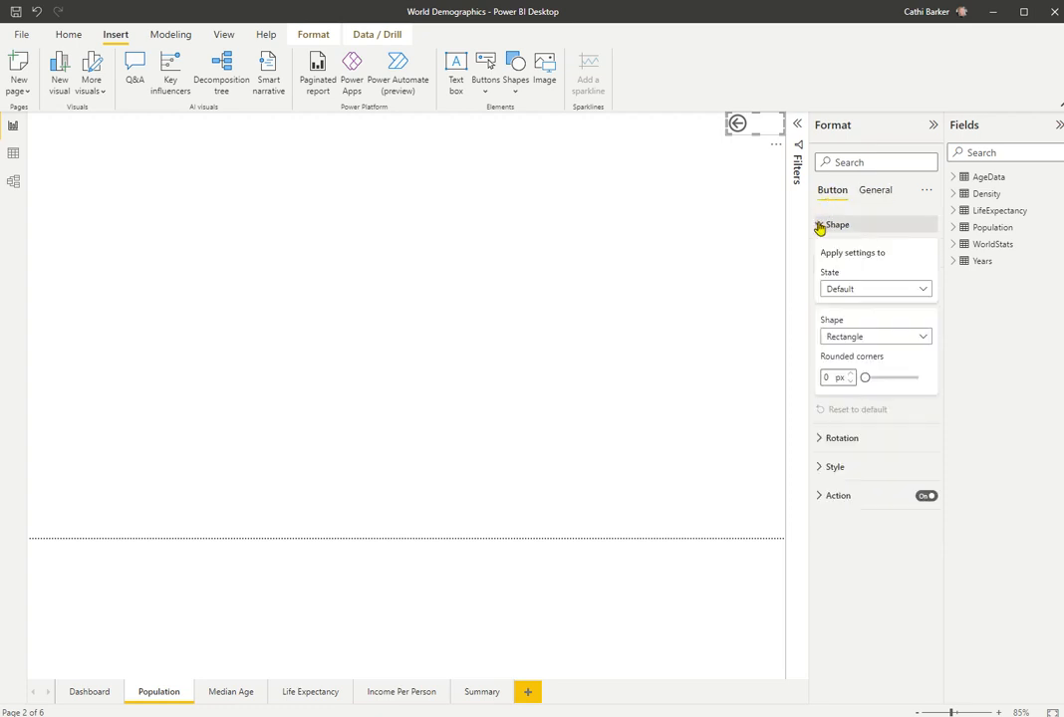
click(923, 338)
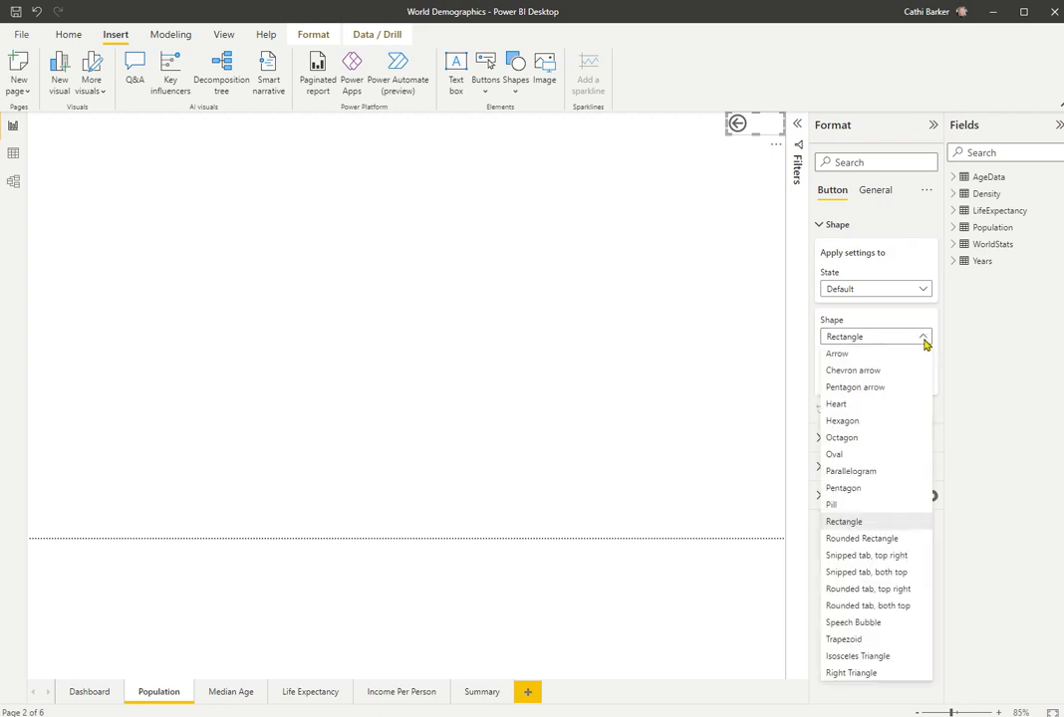
click(924, 339)
click(820, 229)
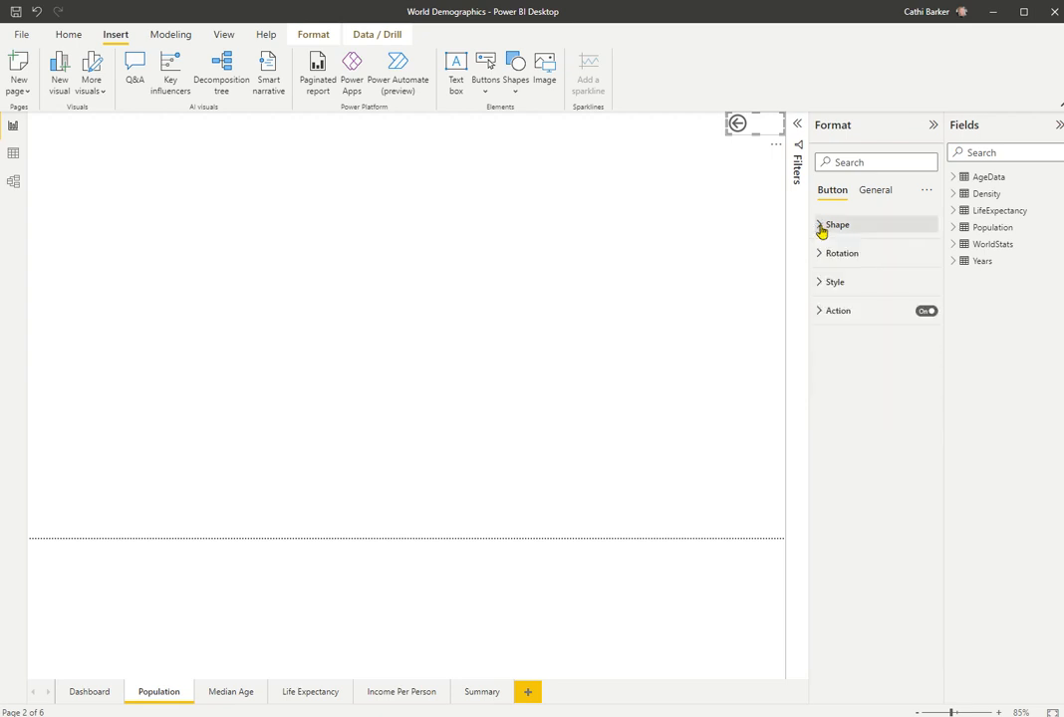
Set the line color of the Back button's icon to the blue theme color in its default state
click(820, 285)
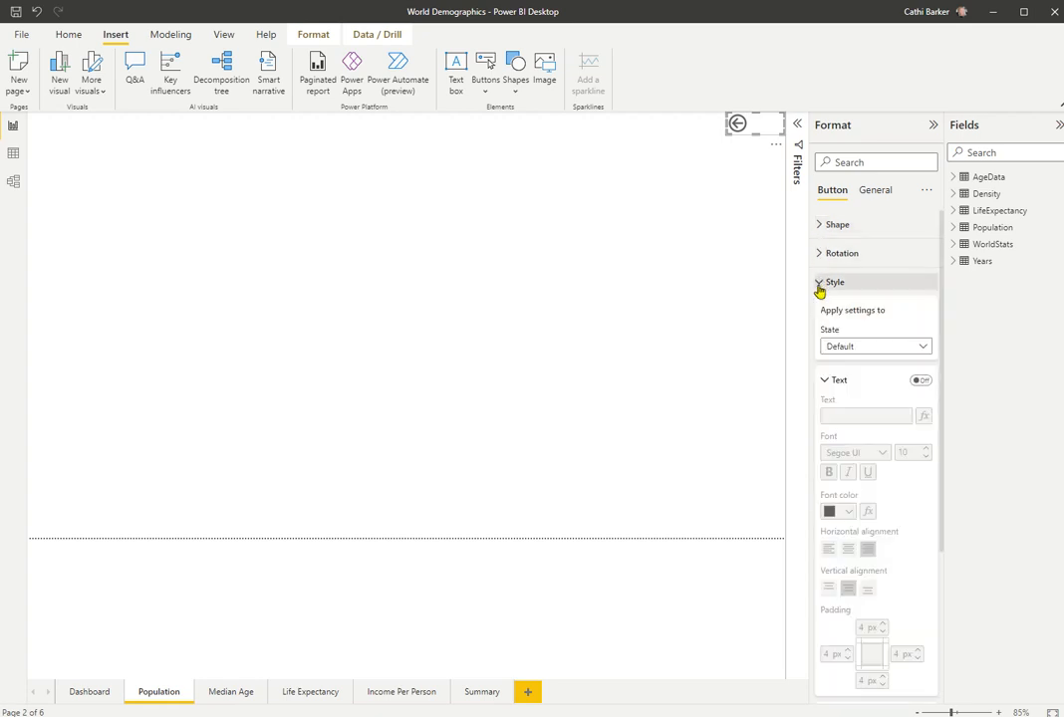
scroll(917, 458, down, 3)
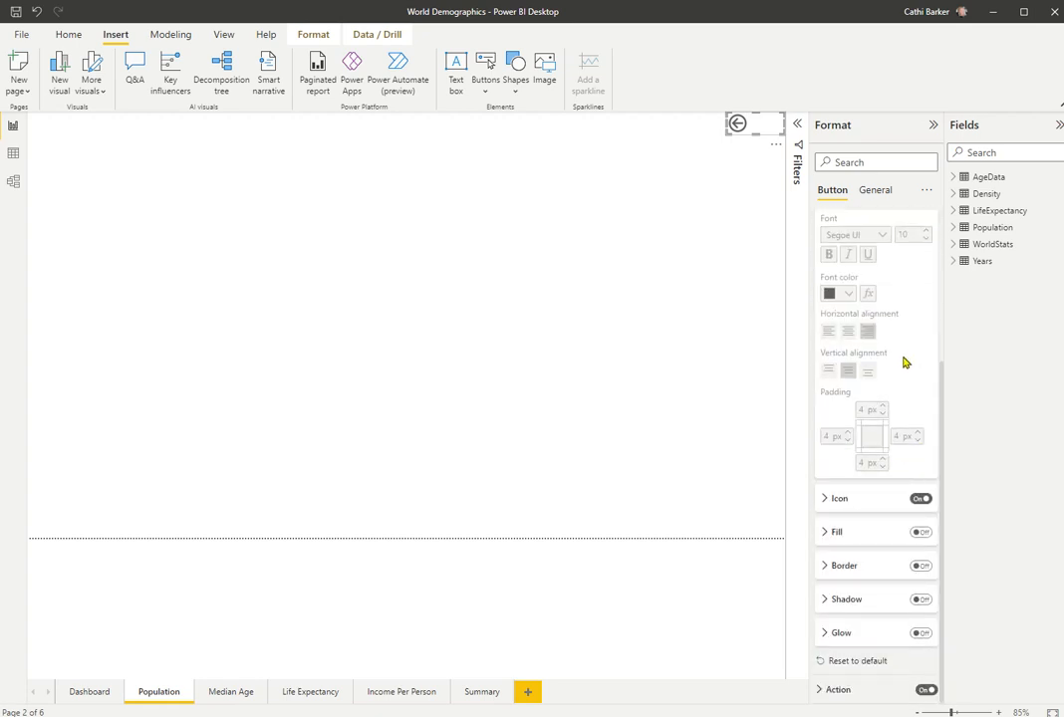
scroll(918, 387, up, 3)
scroll(929, 383, down, 3)
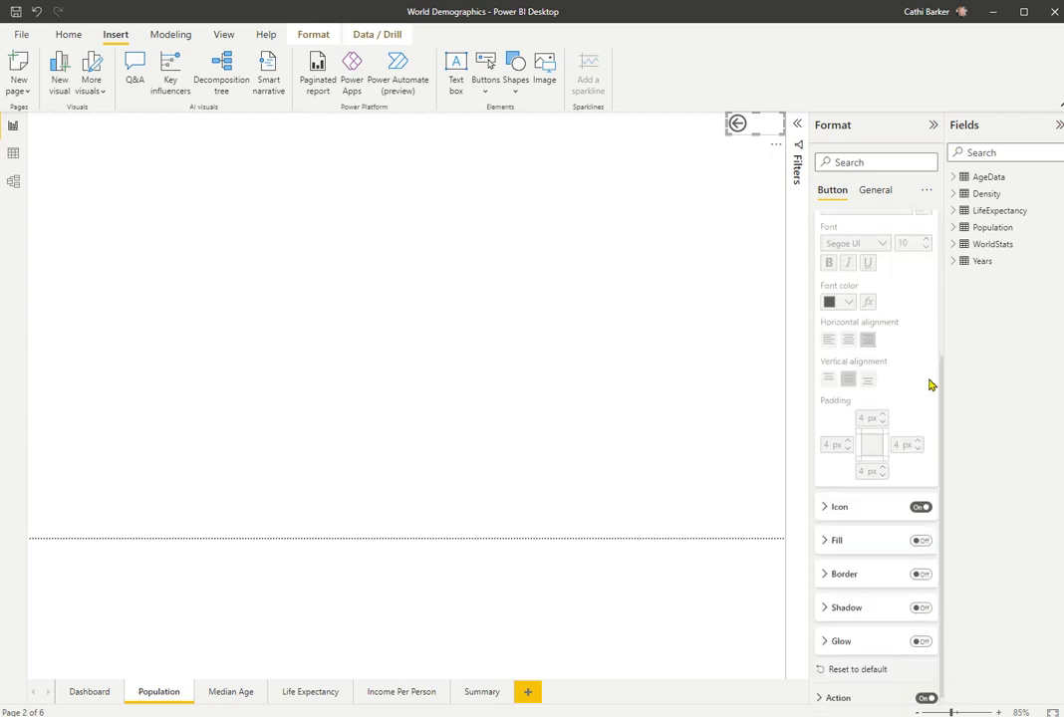
click(825, 500)
scroll(862, 520, down, 3)
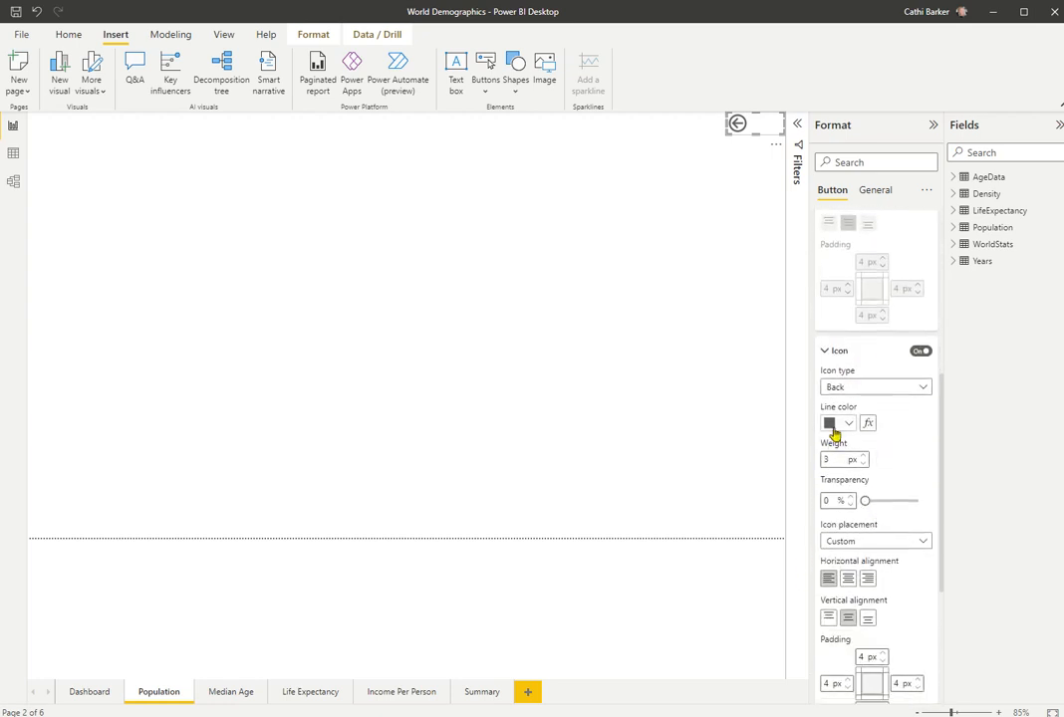
click(849, 425)
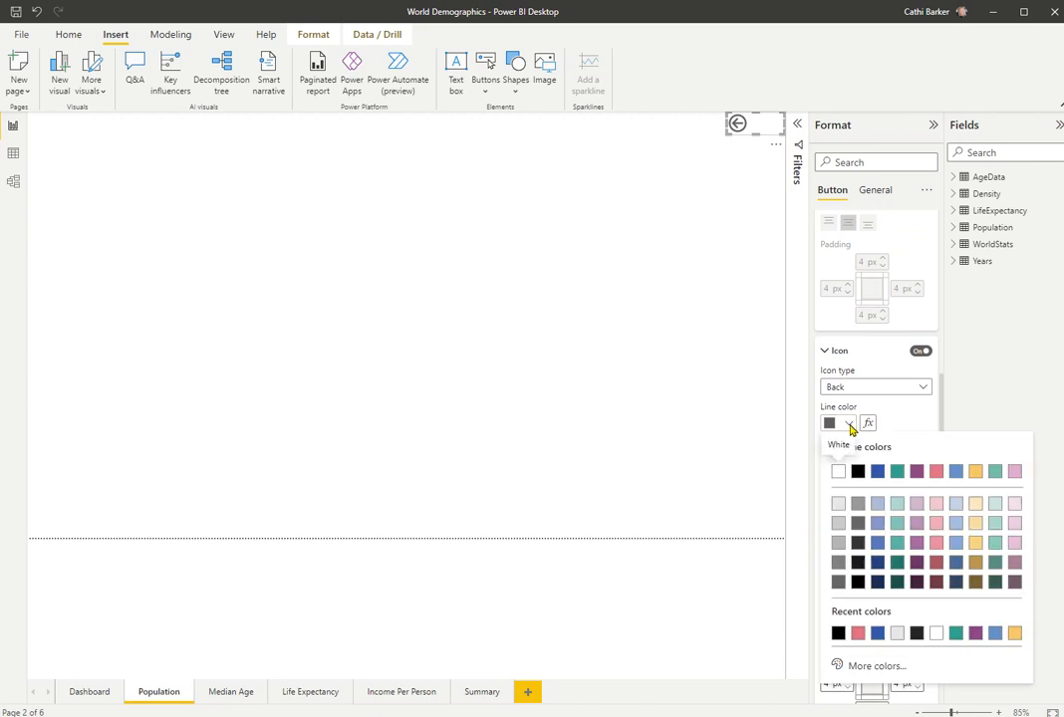
click(880, 476)
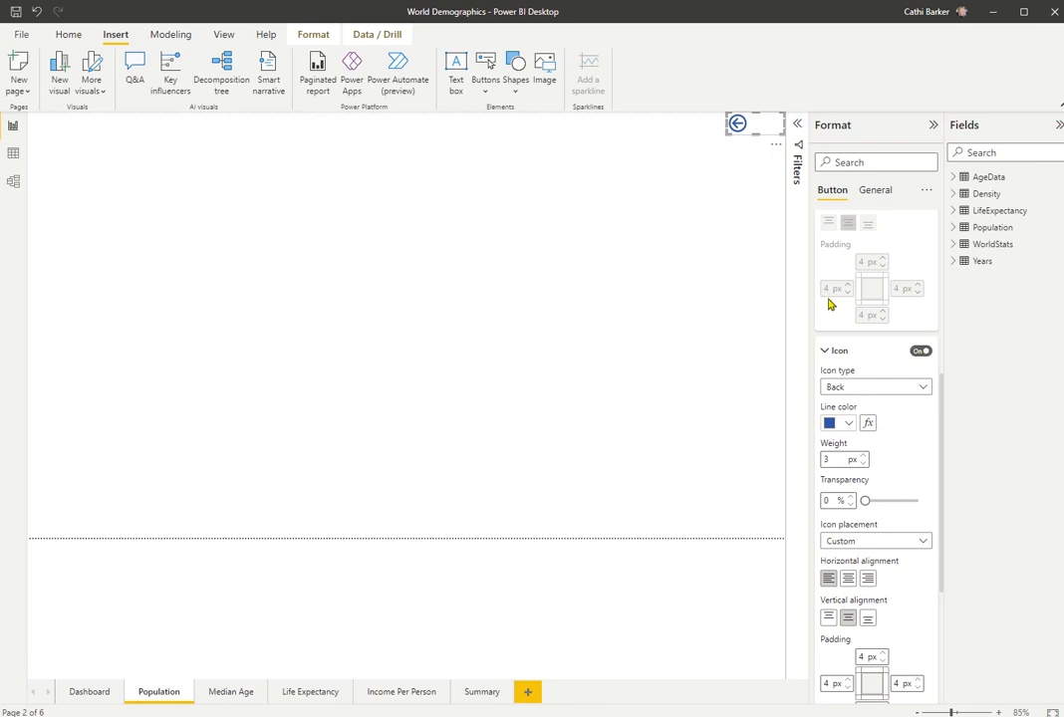
click(823, 352)
scroll(911, 292, up, 3)
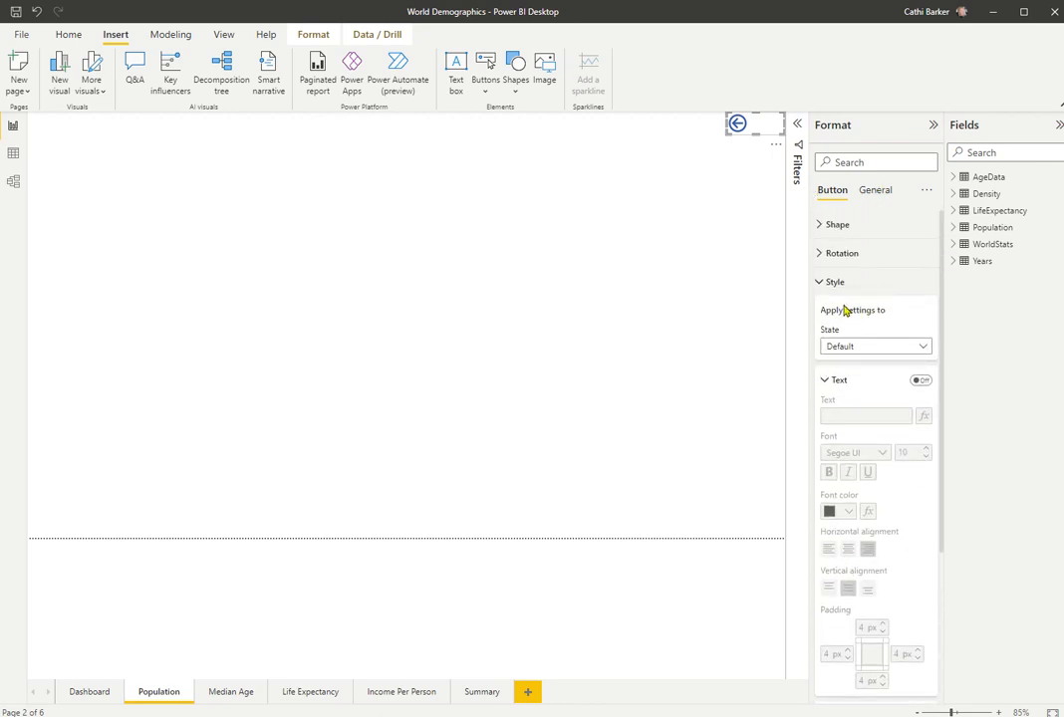
click(827, 284)
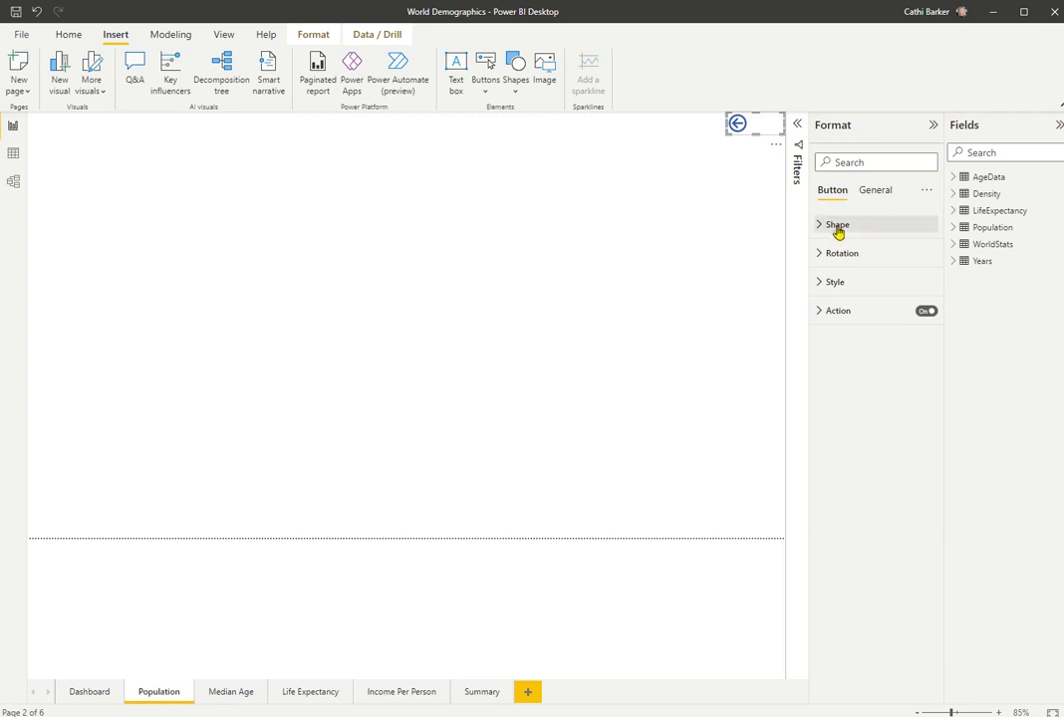
Test the Back button by following it to the Dashboard, and return to Population through the page navigator
ctrl+click(745, 133)
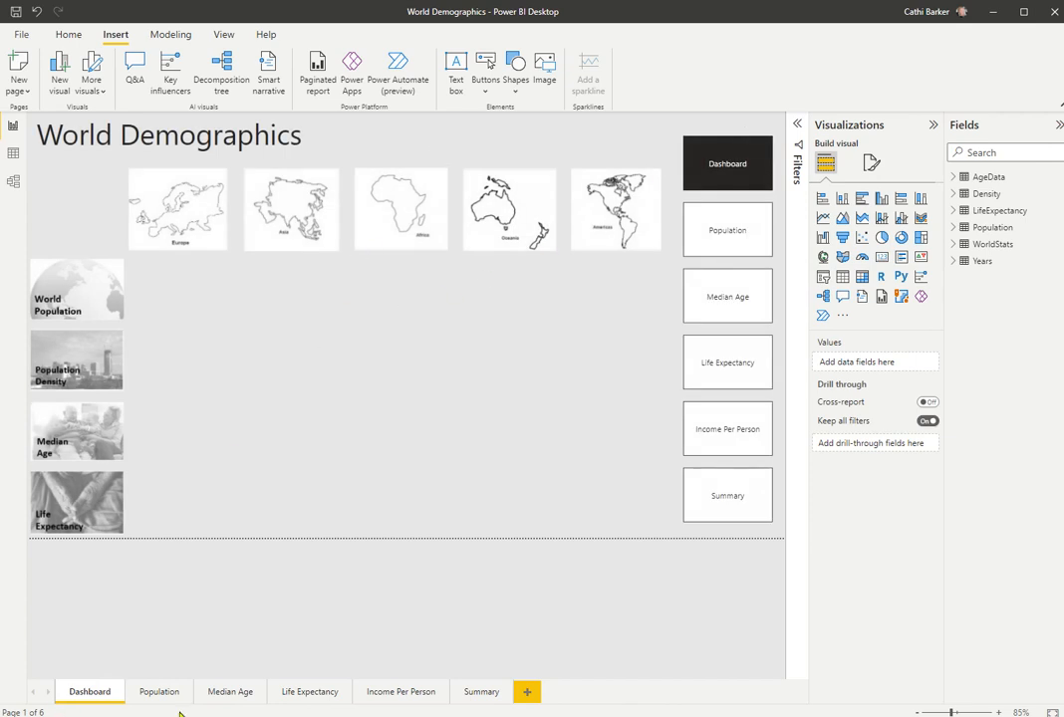
ctrl+click(730, 236)
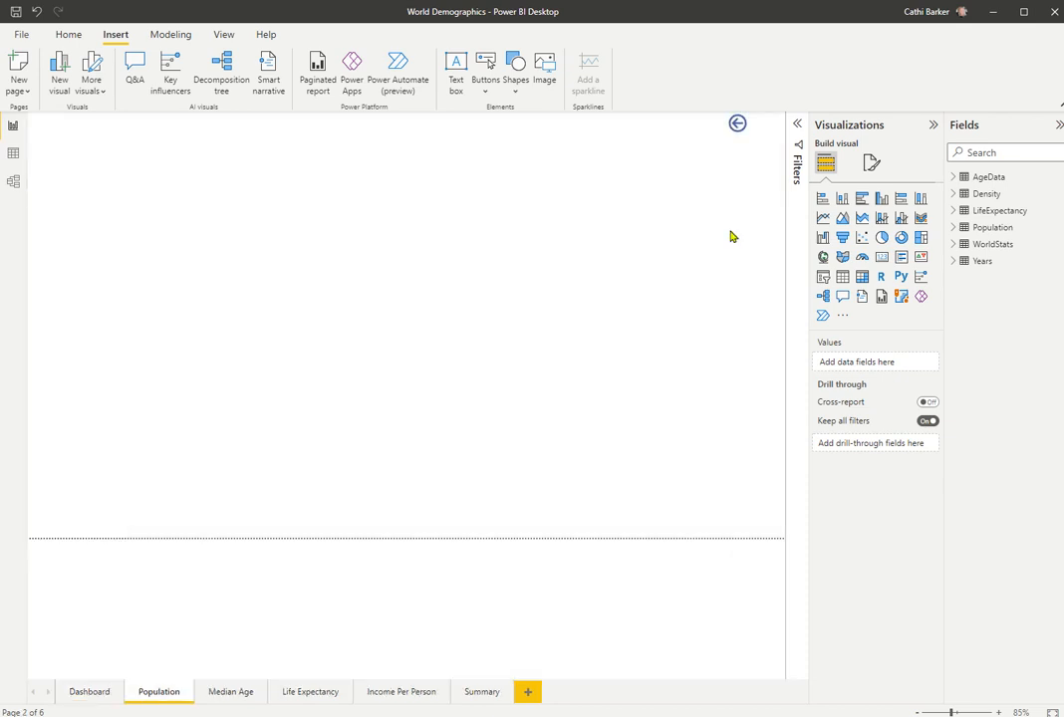
Copy the Population page's Back button onto the Median Age, Life Expectancy and Income Per Person pages
click(772, 130)
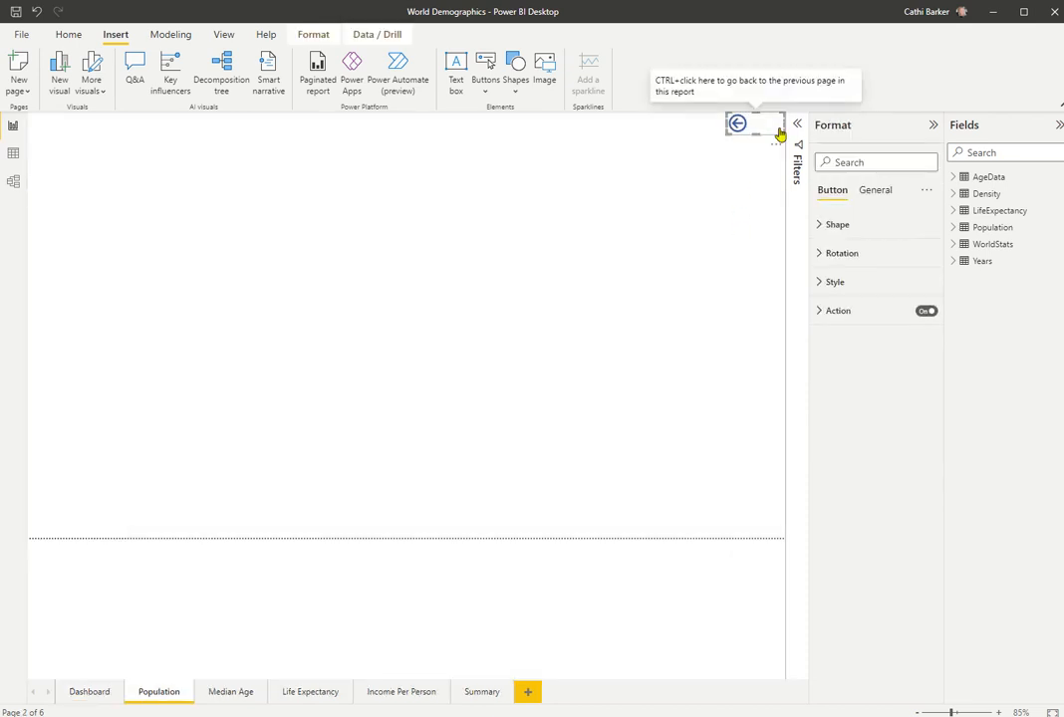
click(226, 698)
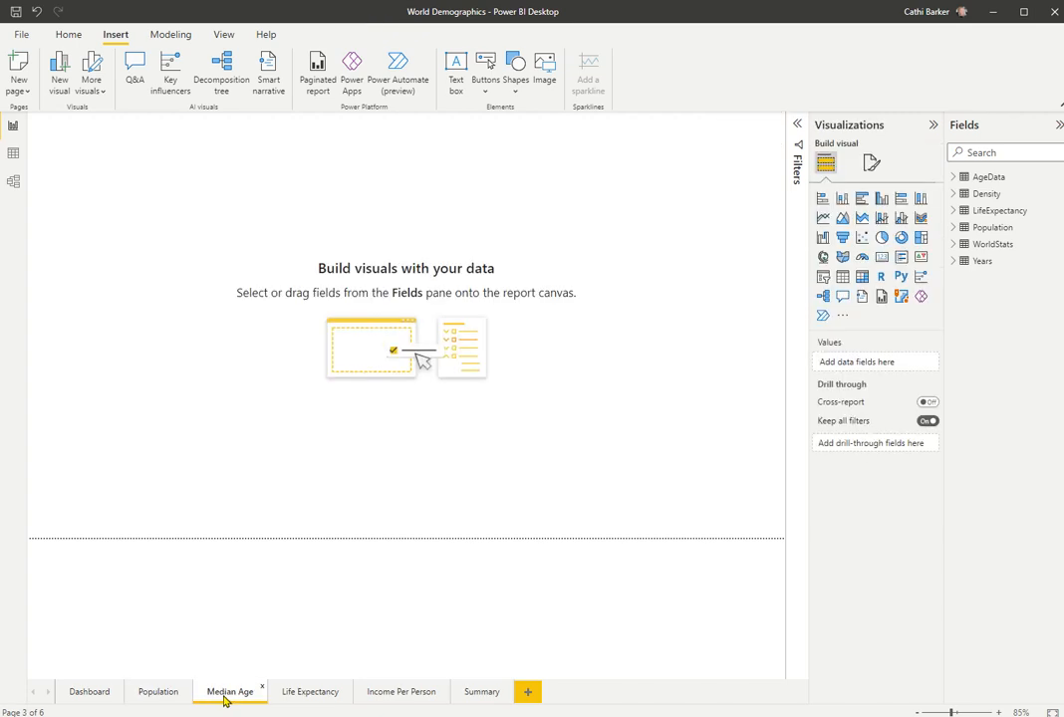
key(ctrl+v)
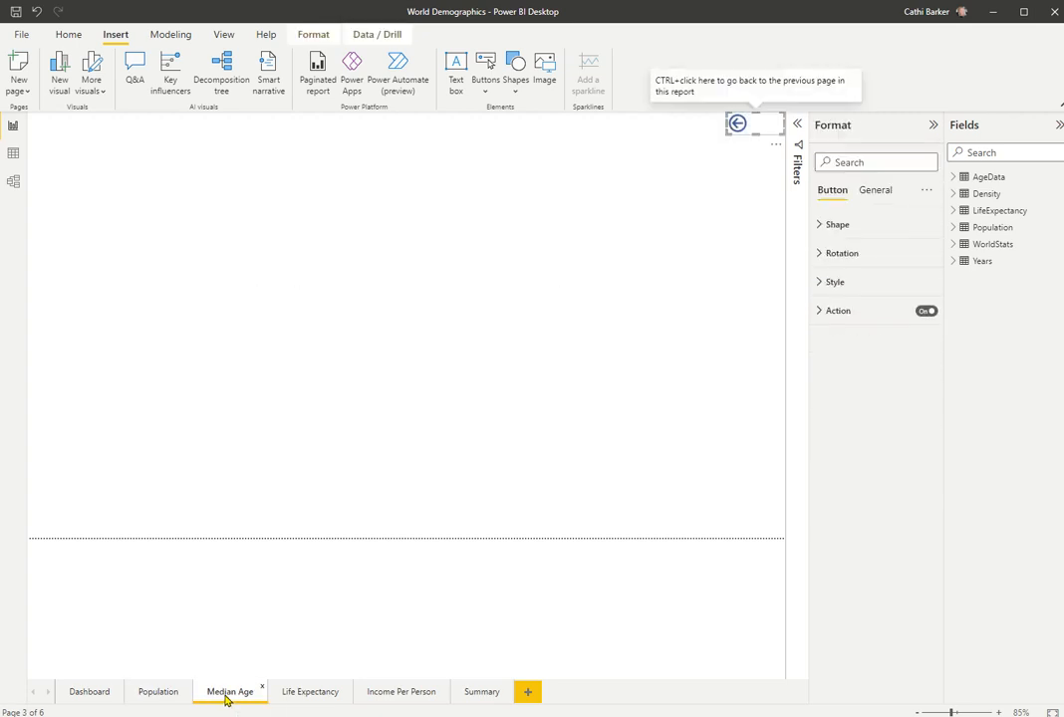
click(314, 696)
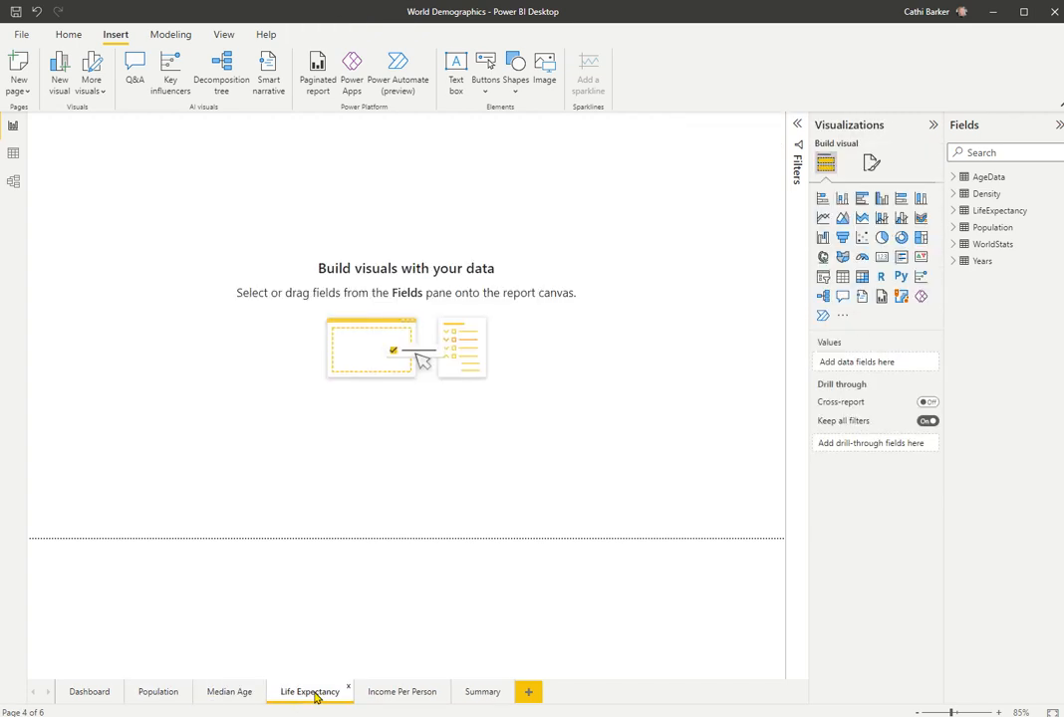
key(ctrl+v)
click(423, 700)
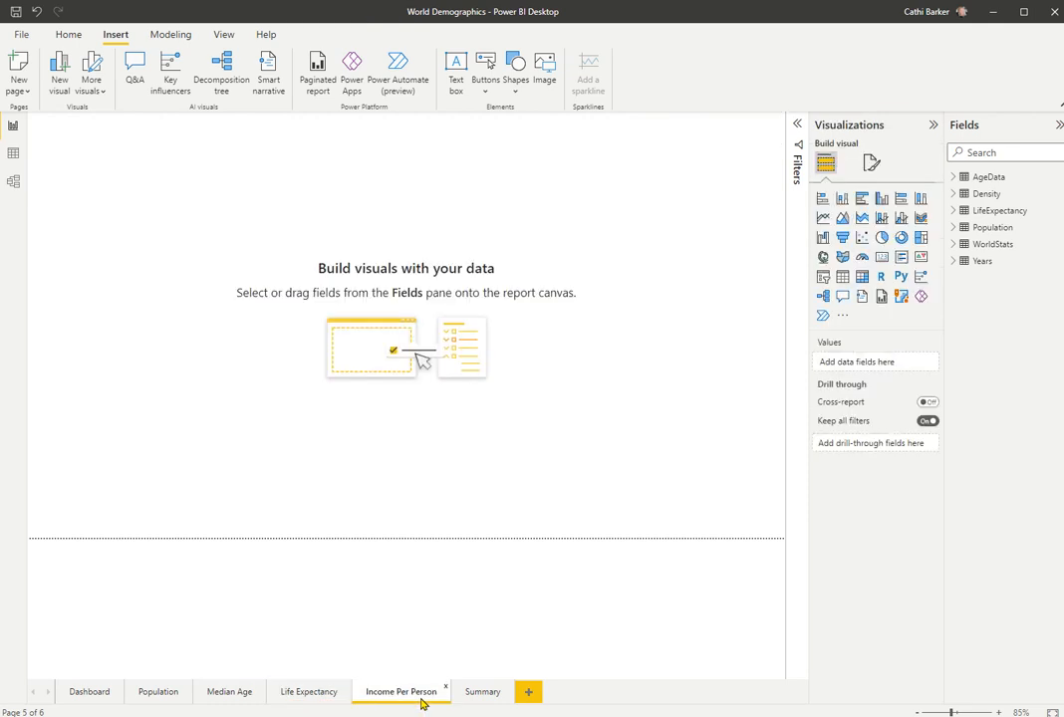
key(ctrl+v)
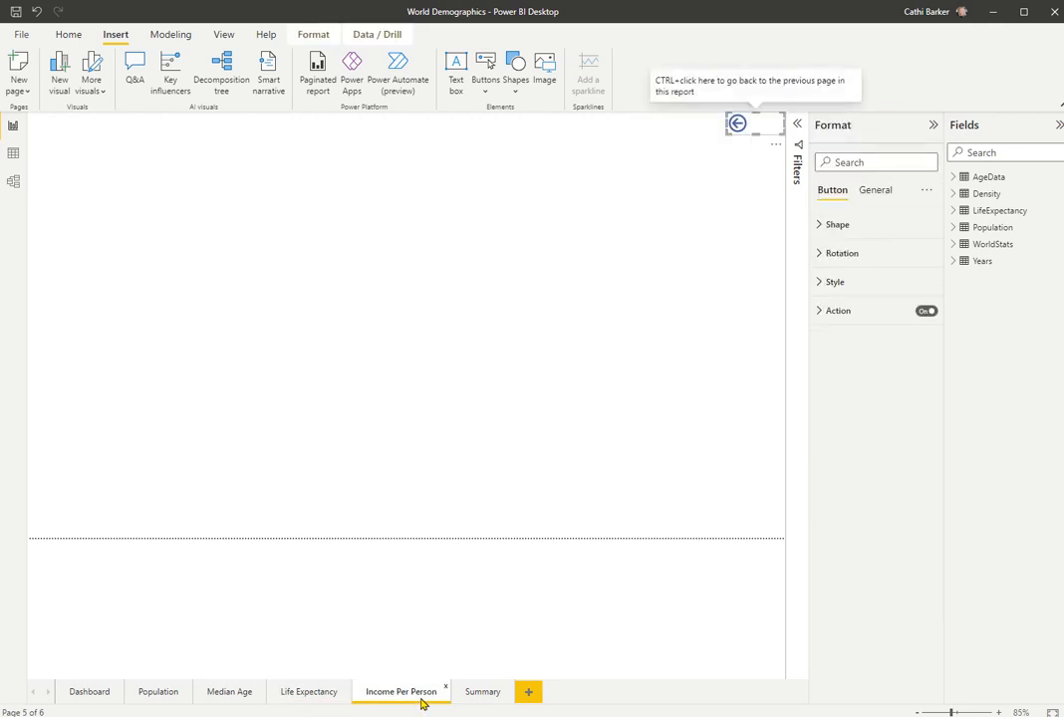
Paste the copied Back button onto the Summary page
click(482, 695)
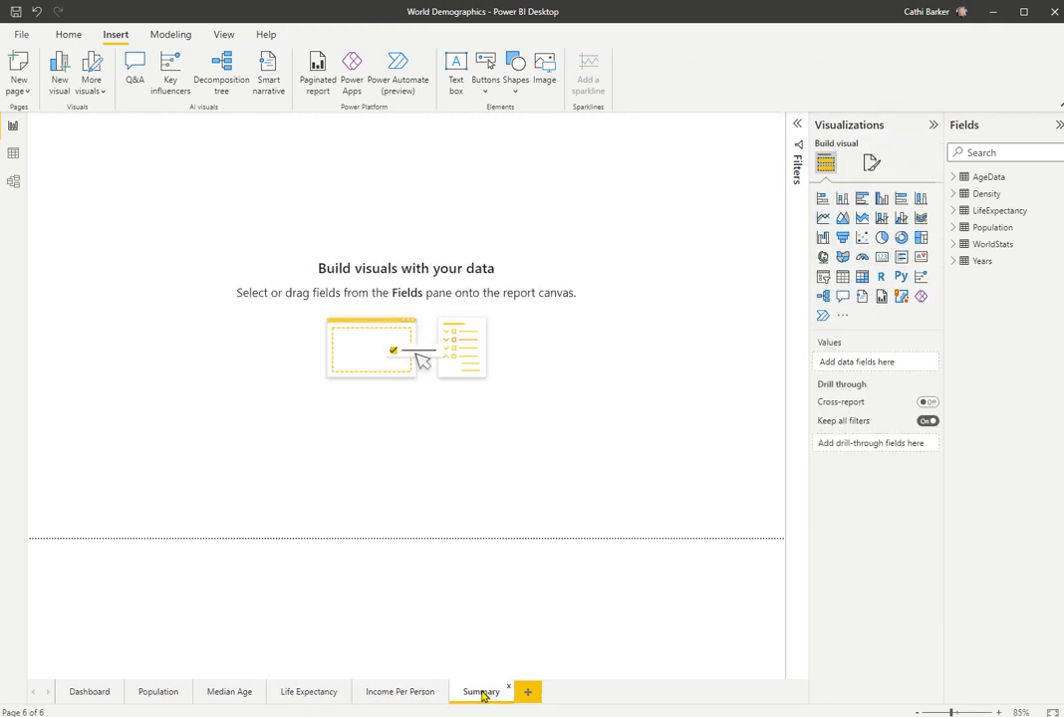
key(ctrl+v)
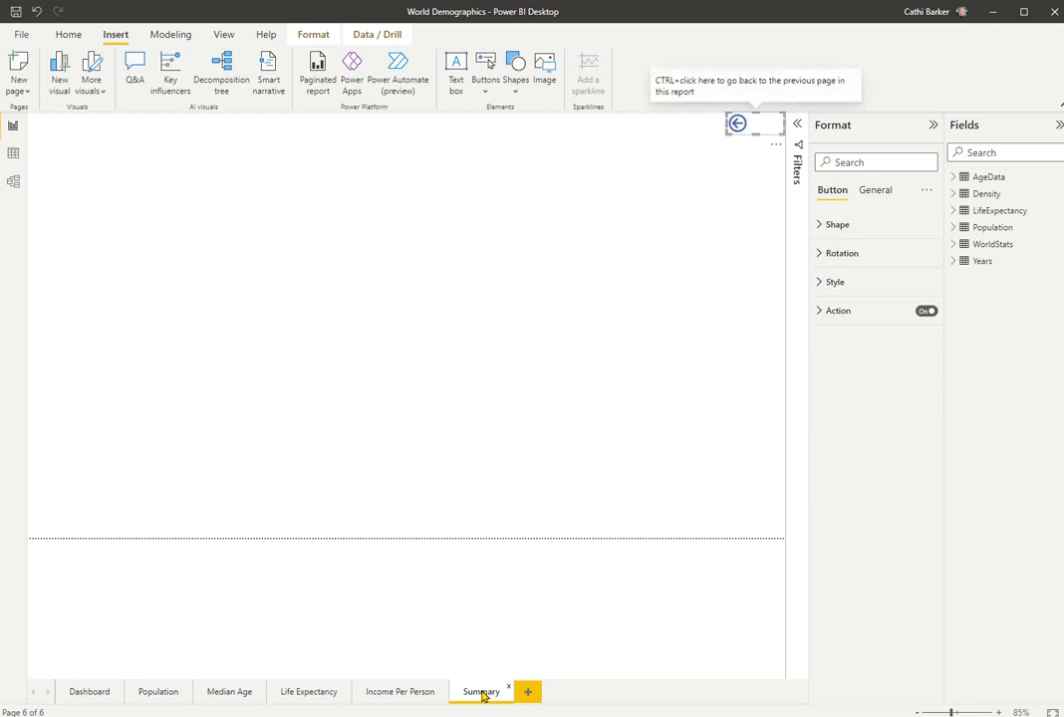
From the Dashboard, test the page navigator to Income Per Person and Life Expectancy, returning each time with the page's Back button
click(88, 694)
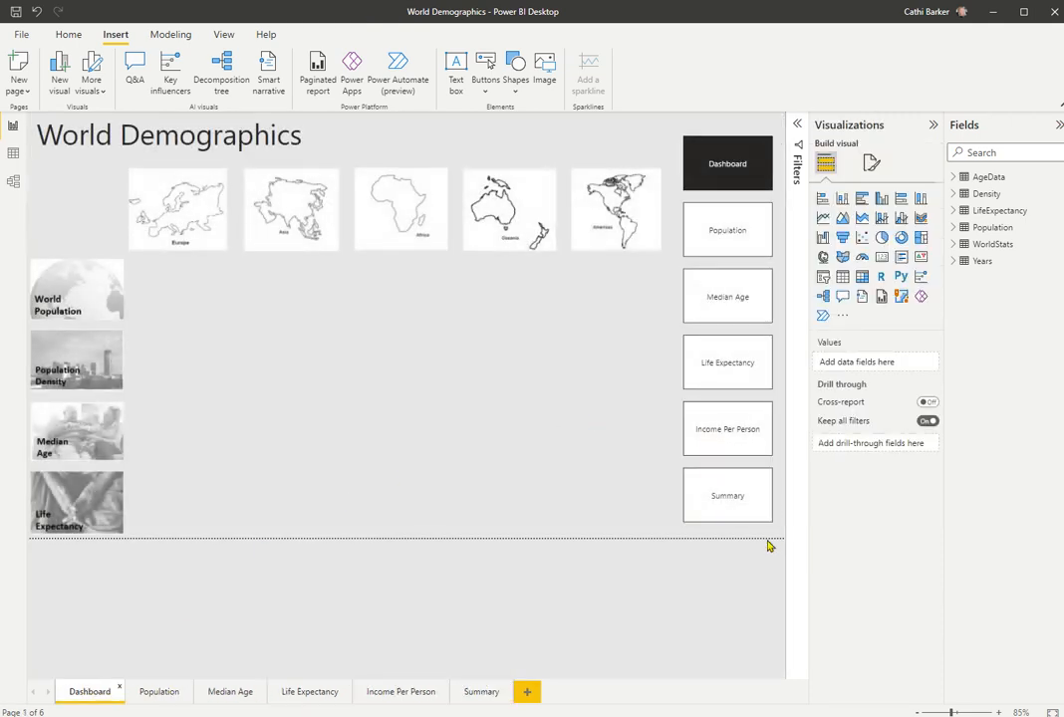
ctrl+click(735, 436)
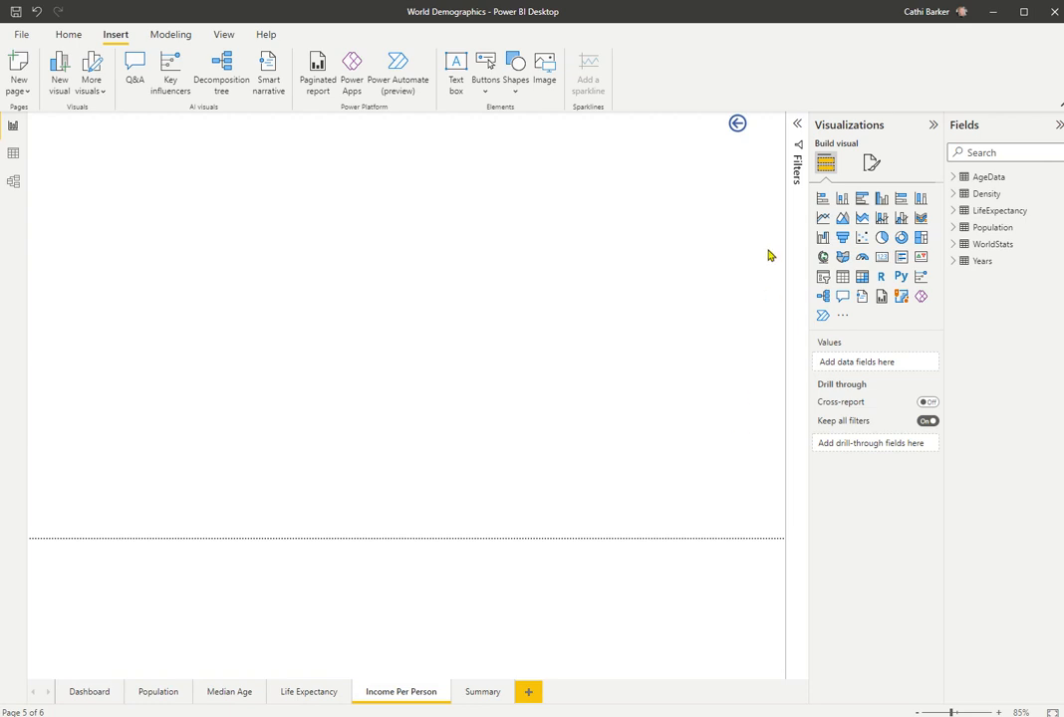
ctrl+click(739, 127)
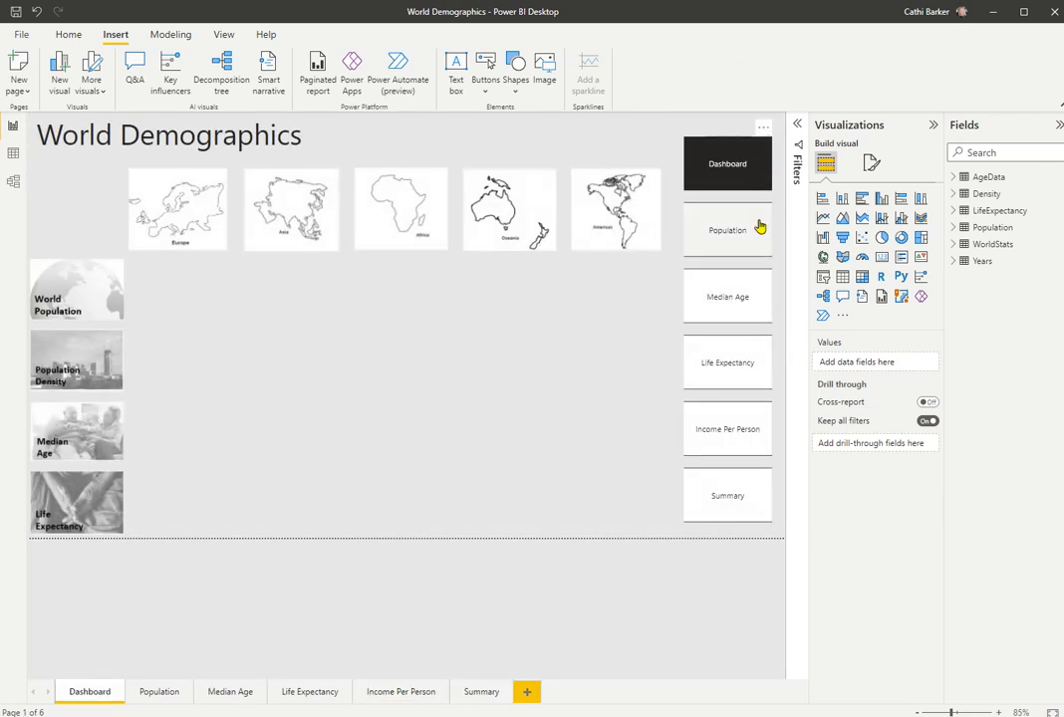
ctrl+click(741, 367)
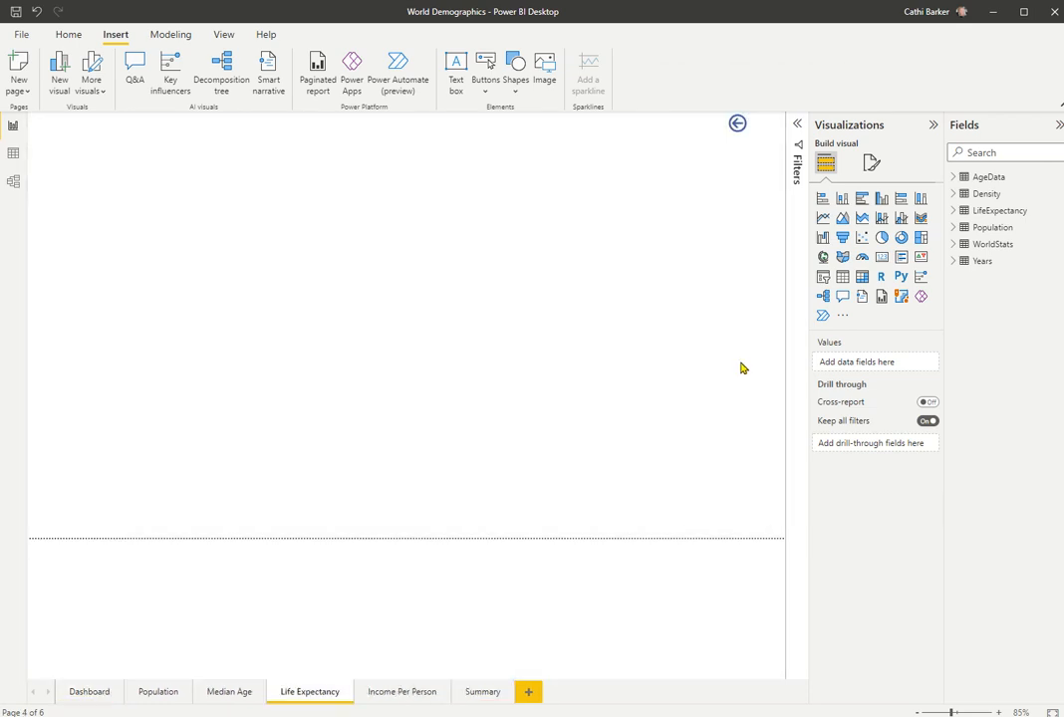
ctrl+click(738, 124)
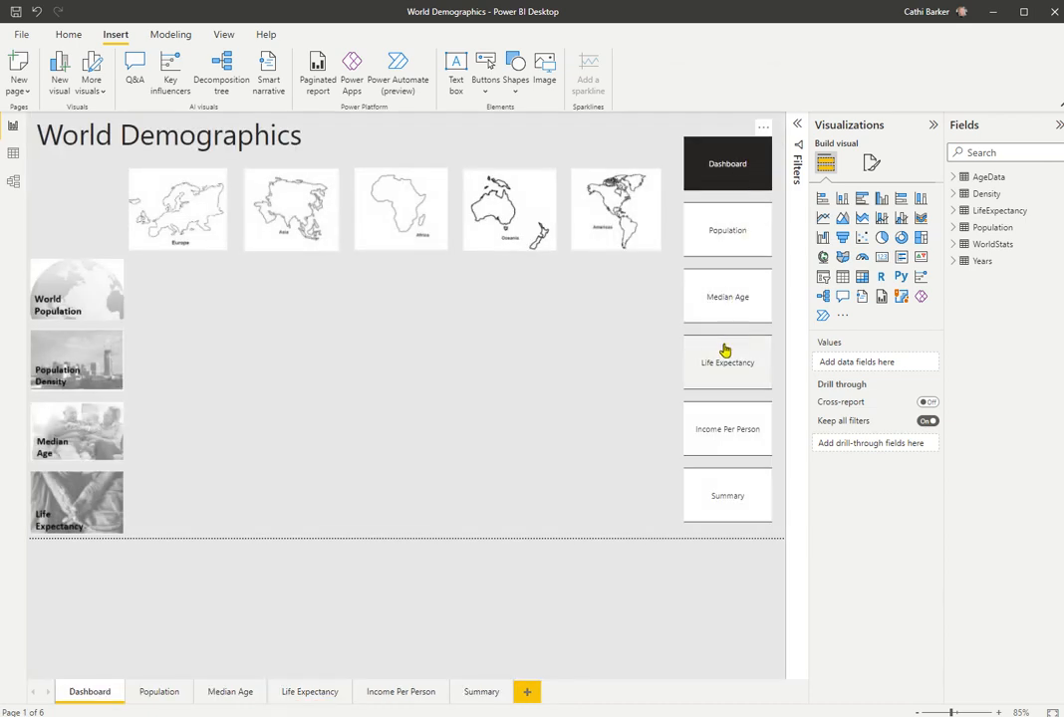